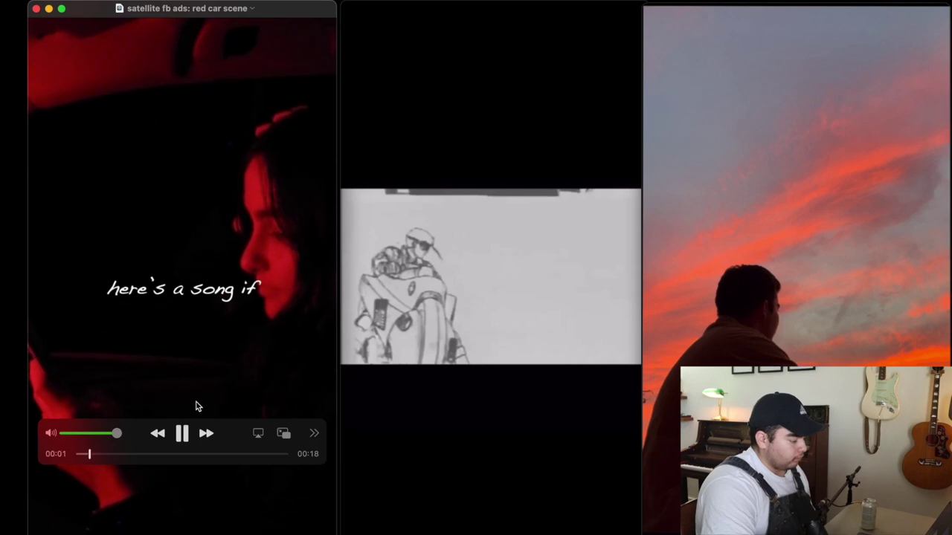
- Play the satellite ad videos to examine the red car, akira and sunset silhouette creatives
{"action": "mouse_move", "coordinate": [370, 417]}
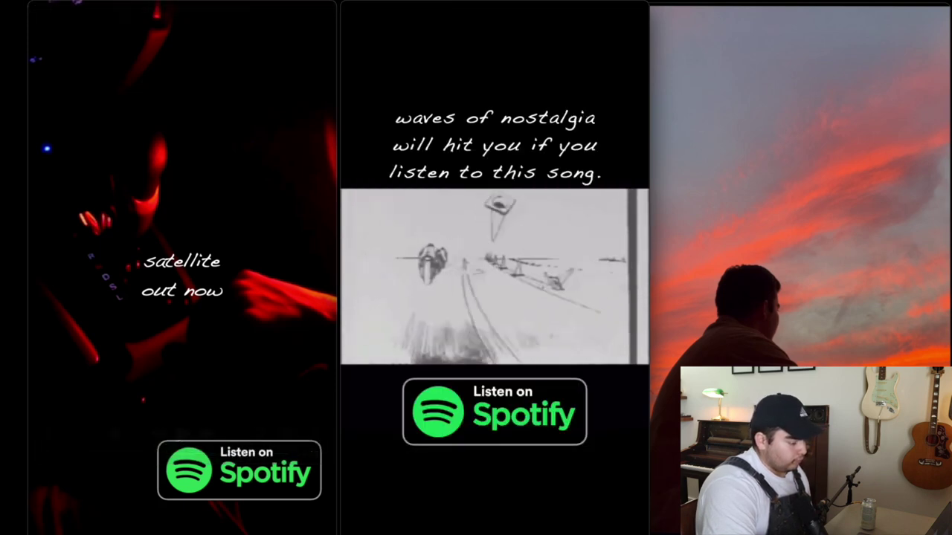
{"action": "mouse_move", "coordinate": [380, 356]}
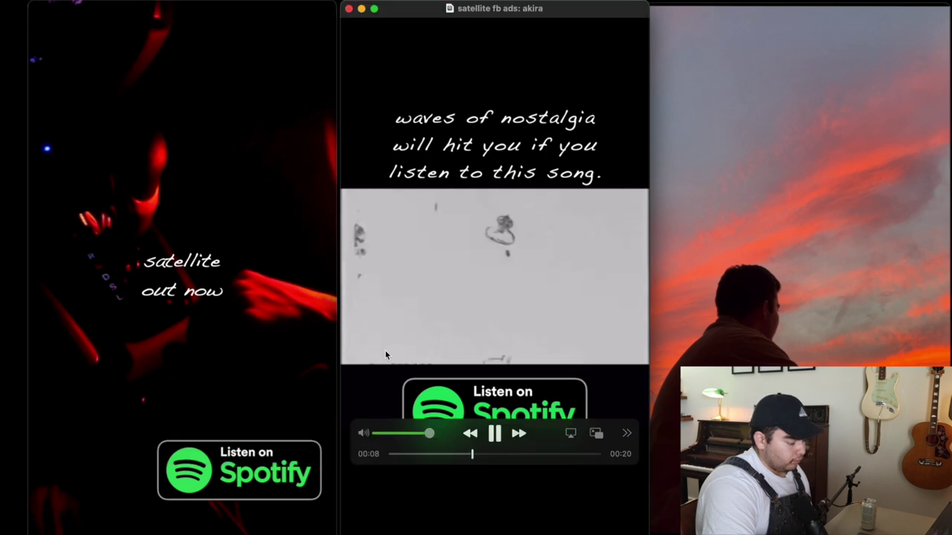
{"action": "left_click", "coordinate": [743, 416]}
{"action": "mouse_move", "coordinate": [614, 413]}
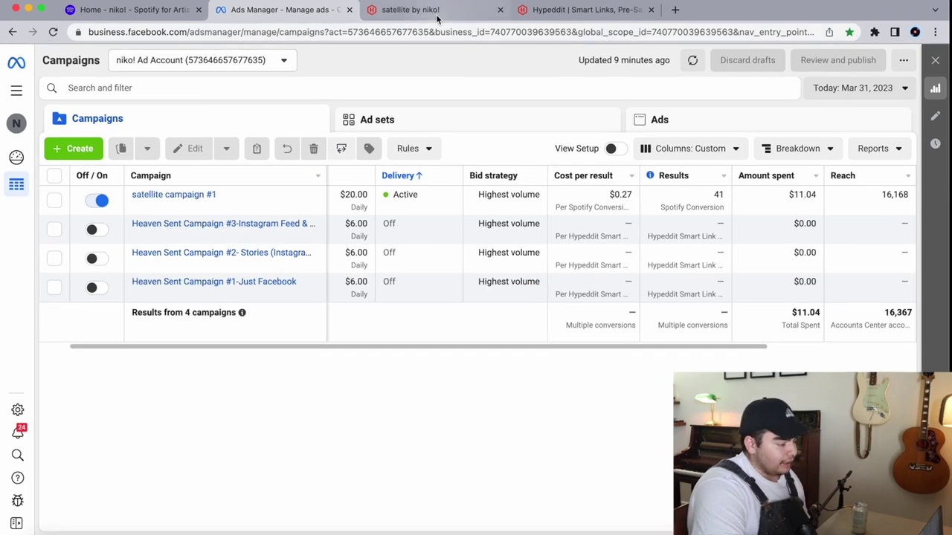
- View the satellite landing page with its Spotify play link and return to Ads Manager
{"action": "left_click", "coordinate": [437, 10]}
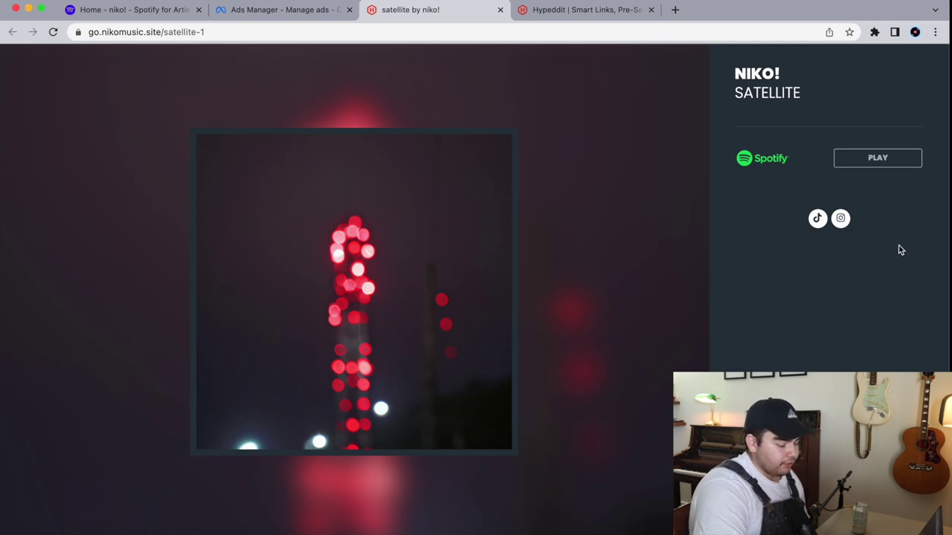
{"action": "key", "text": "ctrl+shift+Tab"}
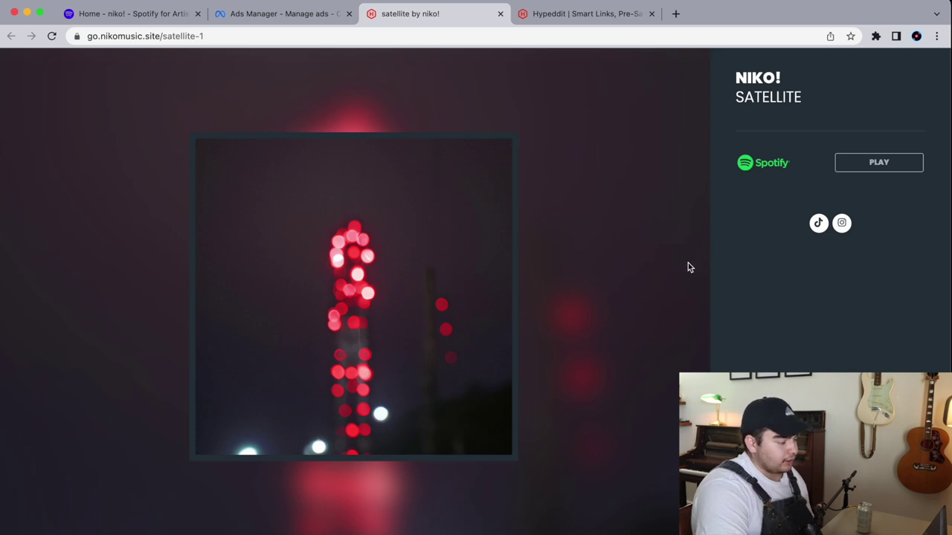
{"action": "left_click", "coordinate": [317, 19]}
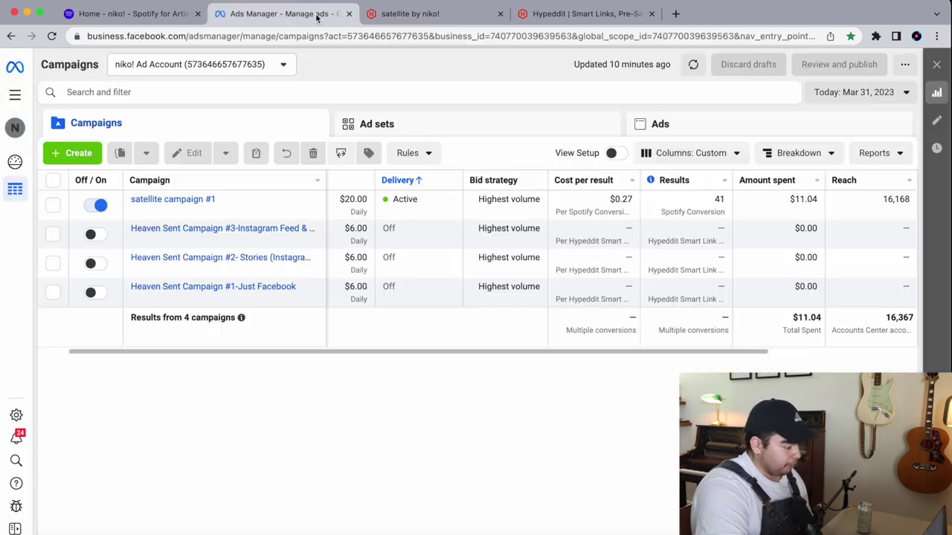
- Create a new campaign with the Engagement objective
{"action": "left_click", "coordinate": [82, 154]}
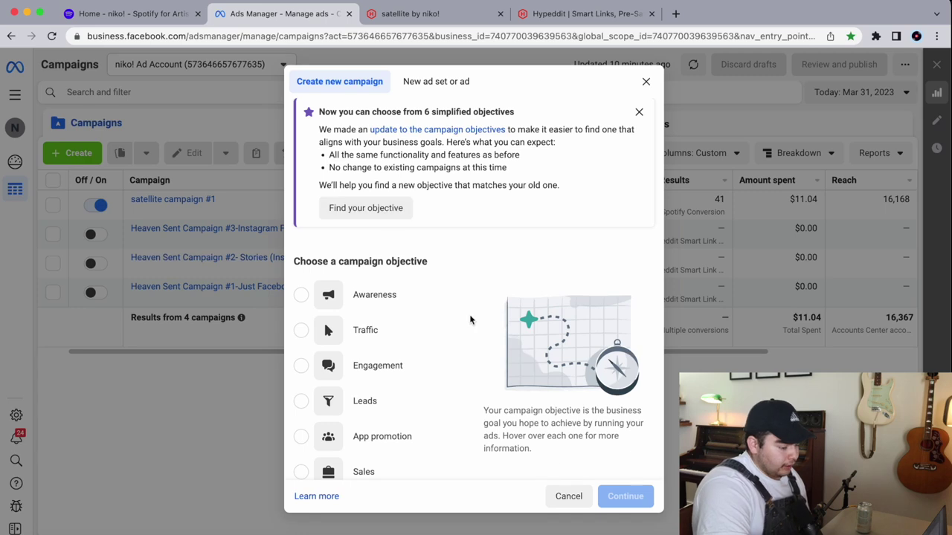
{"action": "mouse_move", "coordinate": [453, 404]}
{"action": "scroll", "coordinate": [453, 403], "scroll_direction": "down", "scroll_amount": 2}
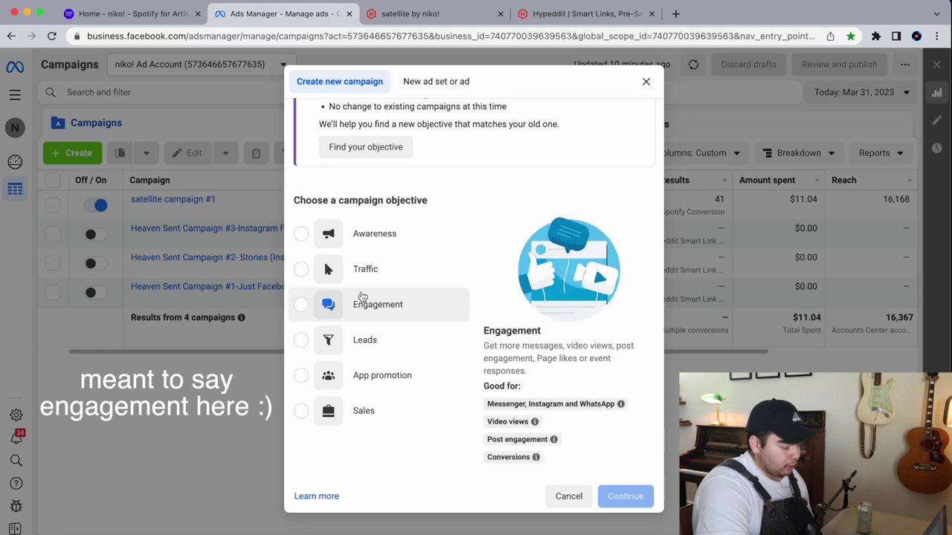
{"action": "left_click", "coordinate": [304, 304]}
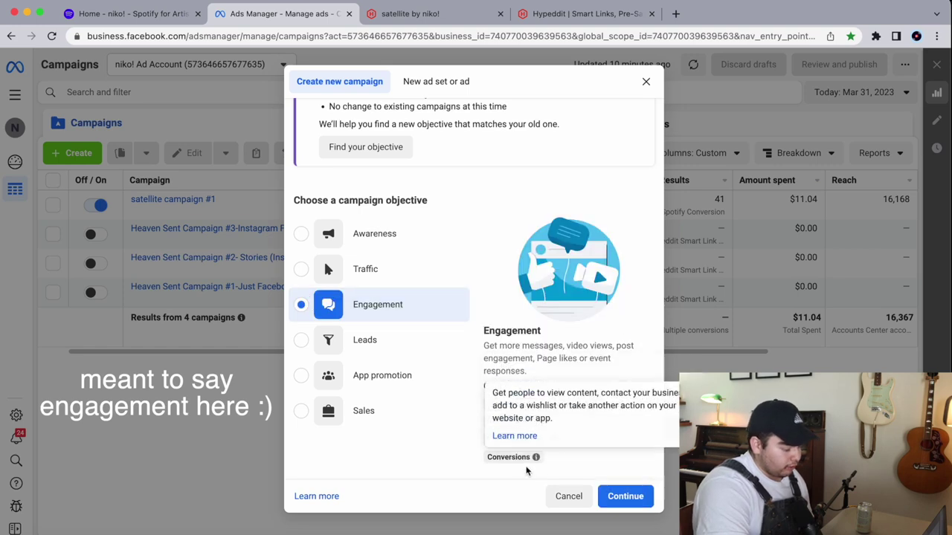
{"action": "left_click", "coordinate": [623, 497]}
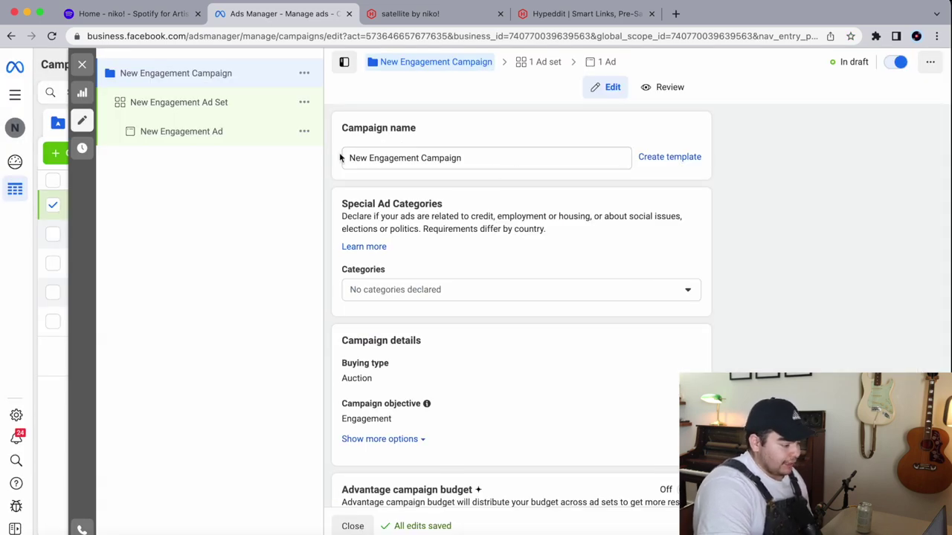
- Turn on the Advantage campaign budget for the new engagement campaign and check its budget settings
{"action": "scroll", "coordinate": [364, 178], "scroll_direction": "down", "scroll_amount": 2}
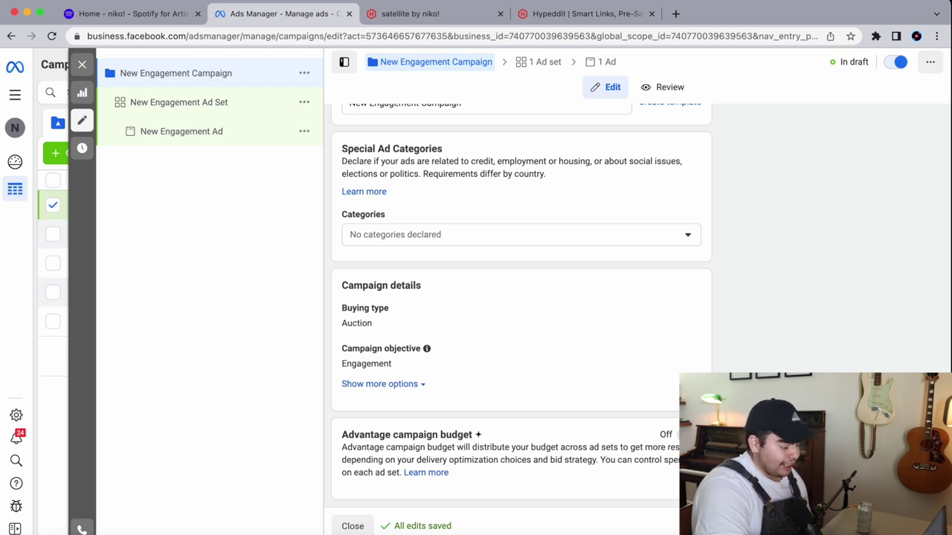
{"action": "left_click", "coordinate": [689, 435]}
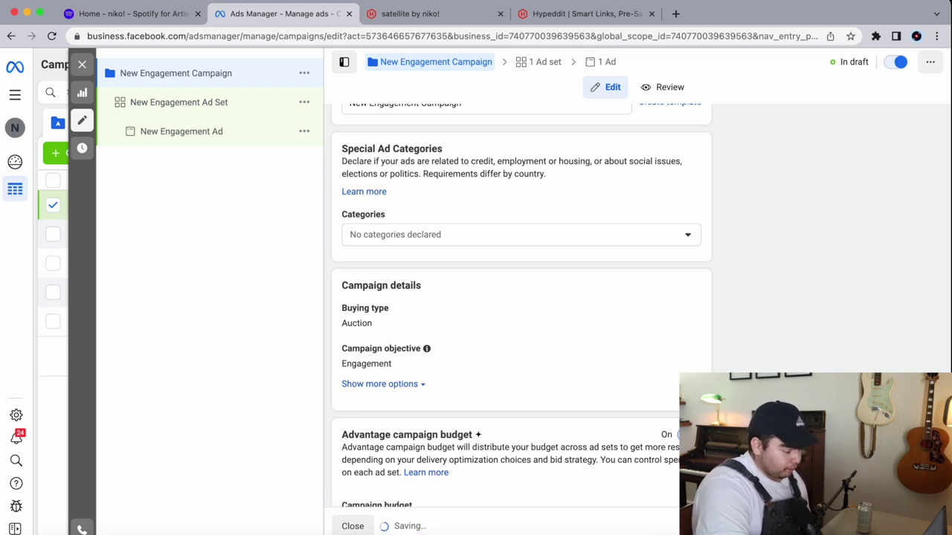
{"action": "scroll", "coordinate": [520, 319], "scroll_direction": "down", "scroll_amount": 3}
{"action": "scroll", "coordinate": [394, 331], "scroll_direction": "down", "scroll_amount": 2}
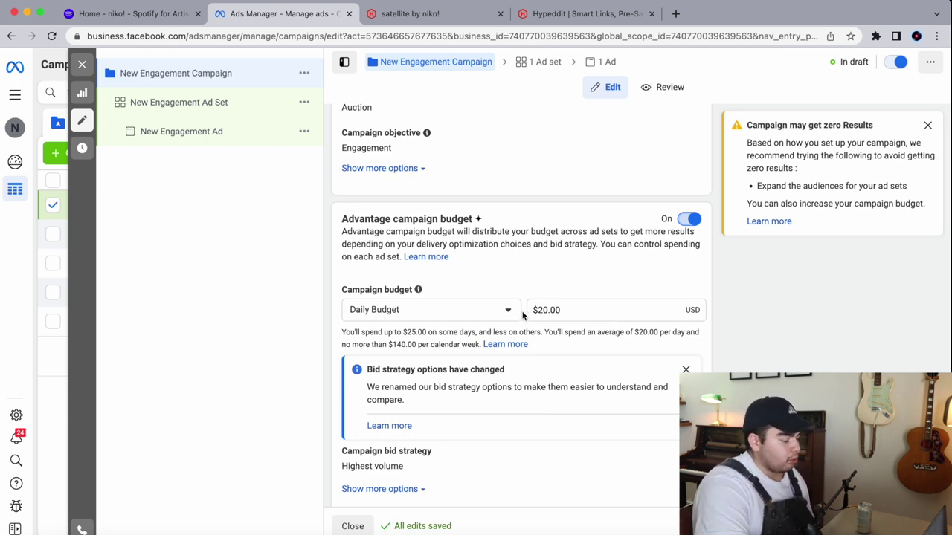
{"action": "scroll", "coordinate": [530, 337], "scroll_direction": "up", "scroll_amount": 2}
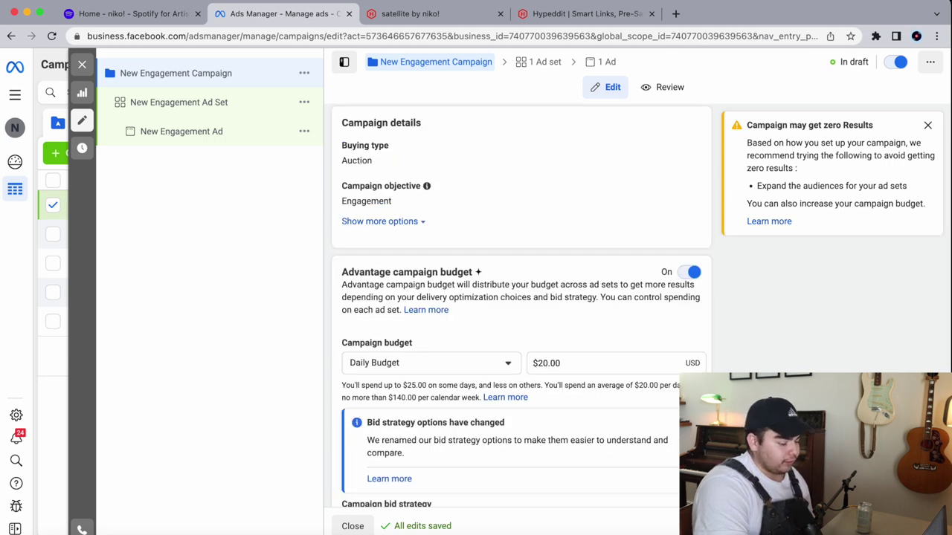
{"action": "scroll", "coordinate": [520, 298], "scroll_direction": "down", "scroll_amount": 2}
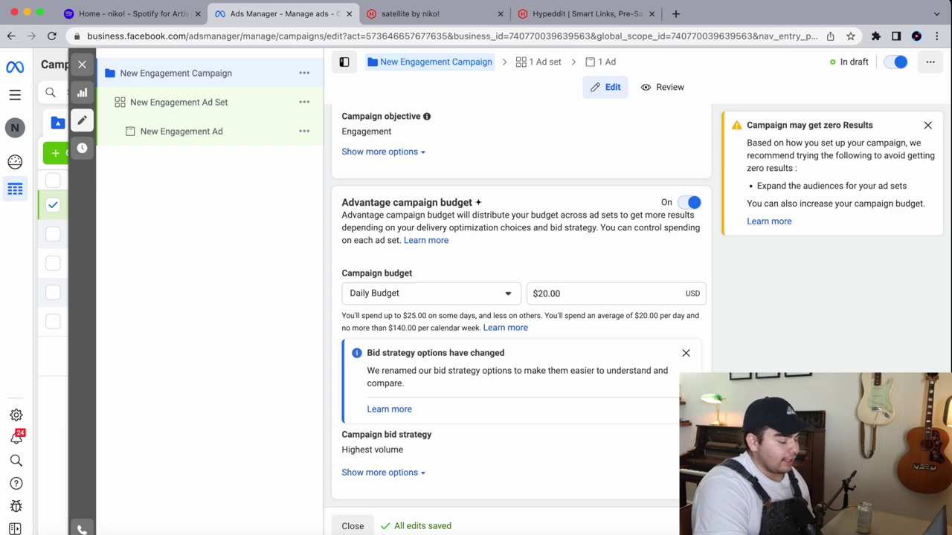
- Open the New Engagement Ad Set and set its conversion location to Website
{"action": "left_click", "coordinate": [179, 102]}
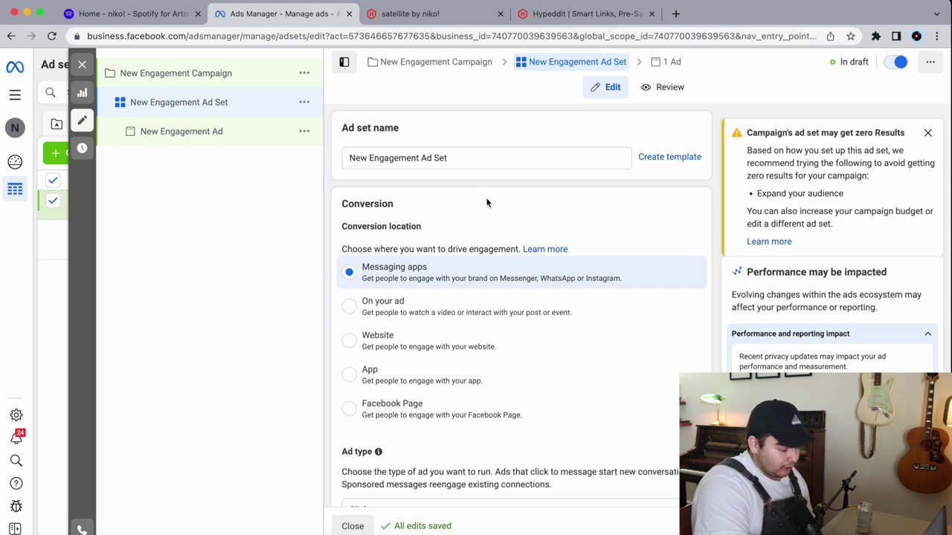
{"action": "scroll", "coordinate": [558, 216], "scroll_direction": "down", "scroll_amount": 1}
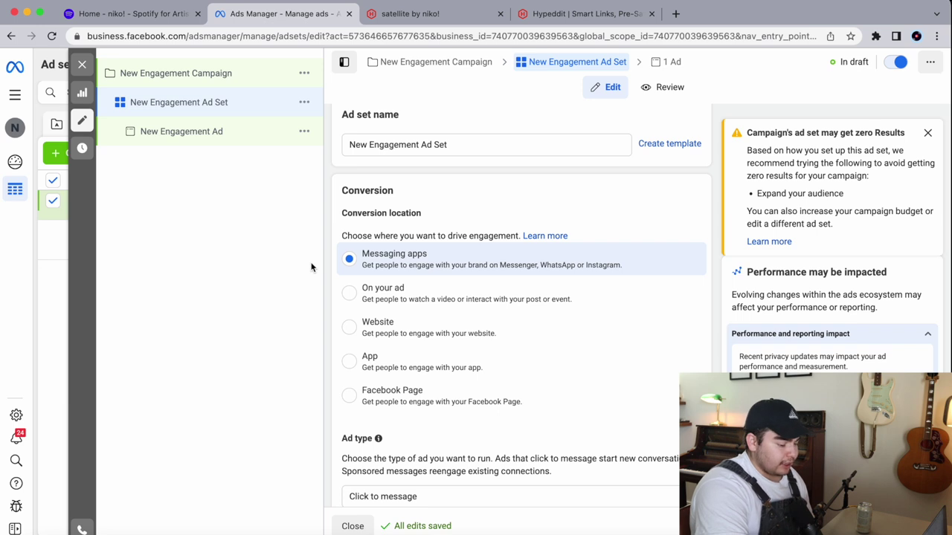
{"action": "scroll", "coordinate": [342, 272], "scroll_direction": "down", "scroll_amount": 2}
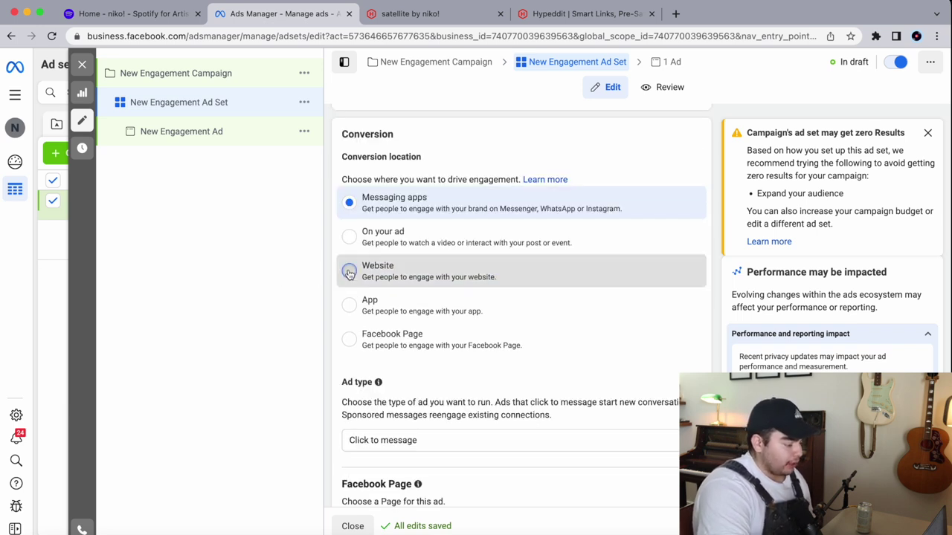
{"action": "left_click", "coordinate": [349, 272]}
- Assign niko! Pixel to the ad set and choose Spotify Conversion as the conversion event
{"action": "scroll", "coordinate": [547, 324], "scroll_direction": "down", "scroll_amount": 2}
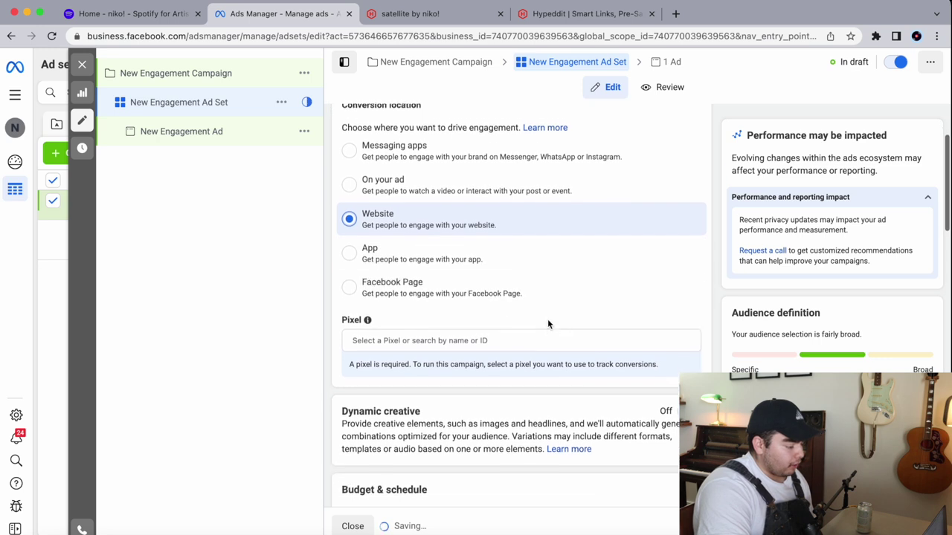
{"action": "left_click", "coordinate": [484, 338]}
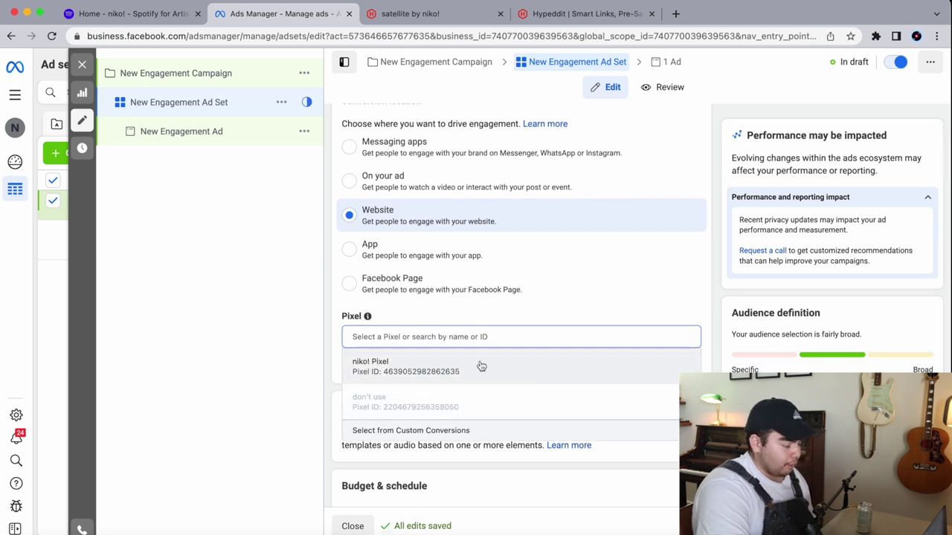
{"action": "left_click", "coordinate": [481, 366]}
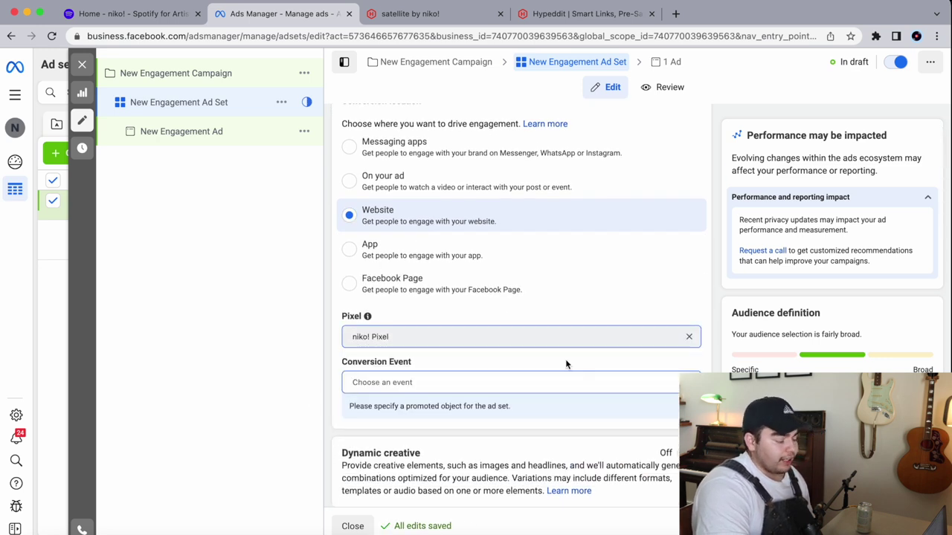
{"action": "left_click", "coordinate": [547, 381]}
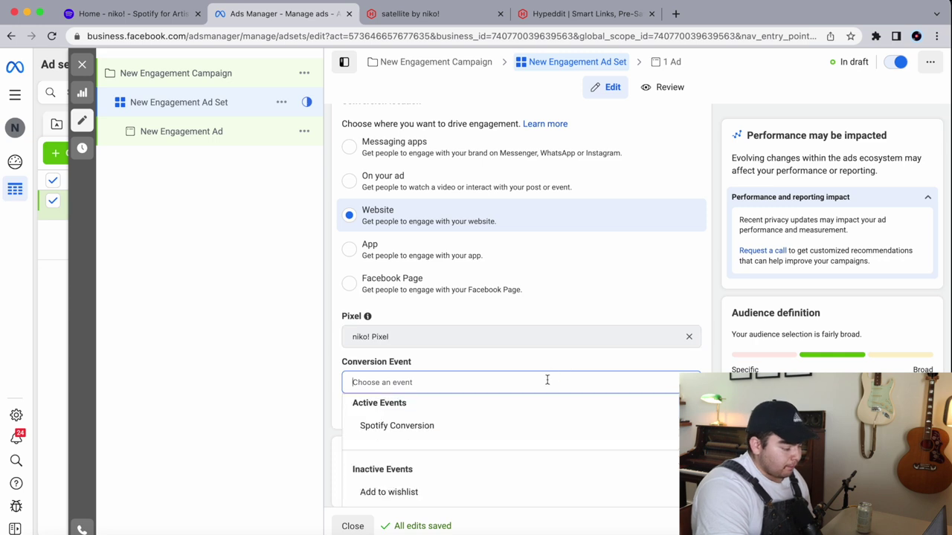
{"action": "scroll", "coordinate": [531, 406], "scroll_direction": "down", "scroll_amount": 1}
{"action": "scroll", "coordinate": [530, 409], "scroll_direction": "up", "scroll_amount": 2}
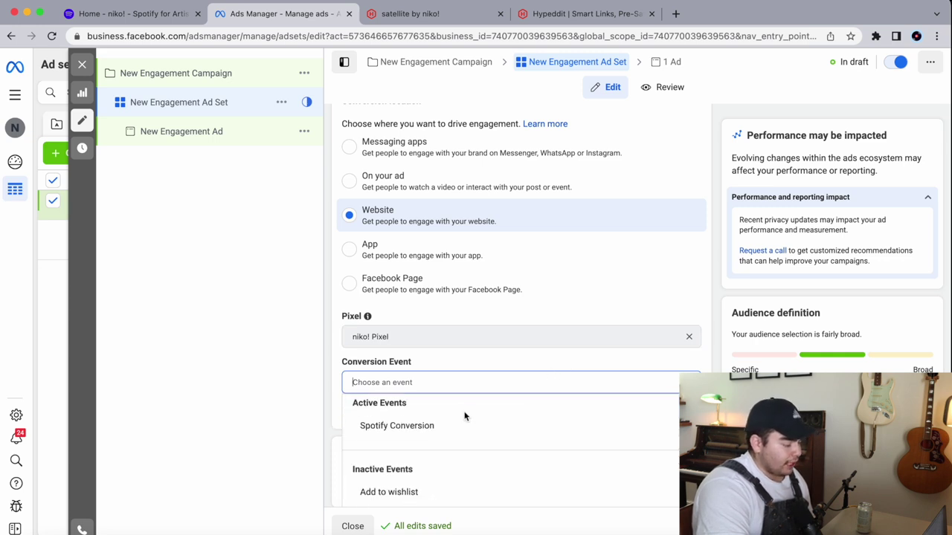
{"action": "left_click", "coordinate": [431, 424]}
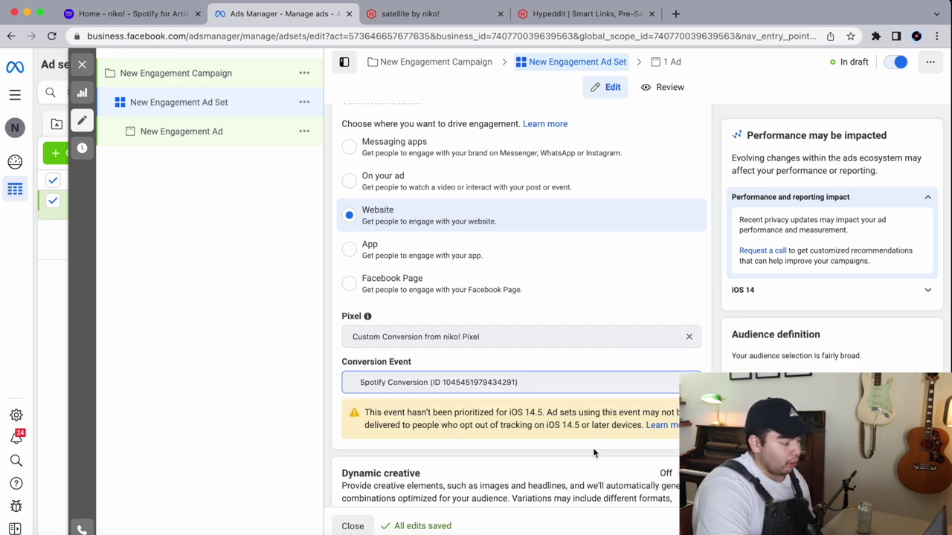
- Check the satellite landing page's Spotify play link and look through the new ad set's schedule and audience settings
{"action": "left_click", "coordinate": [421, 23]}
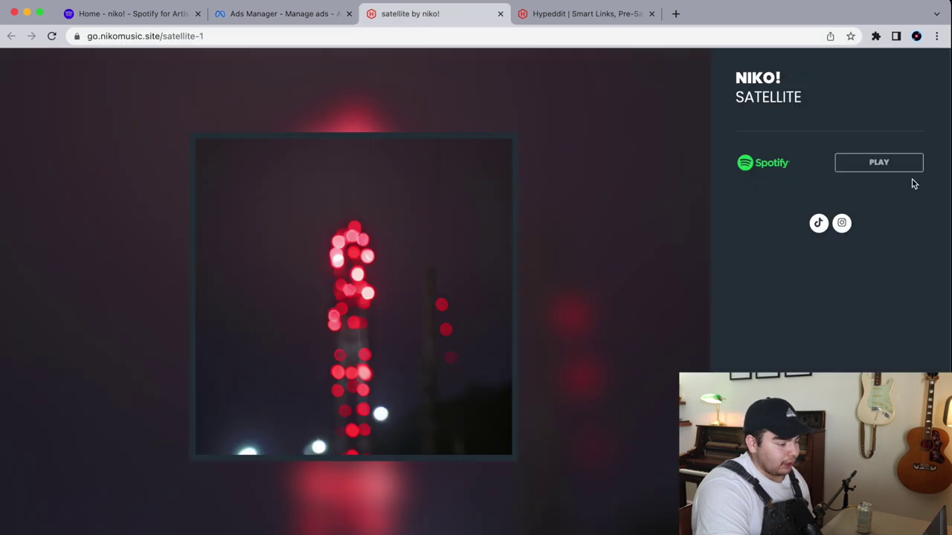
{"action": "left_click", "coordinate": [305, 16]}
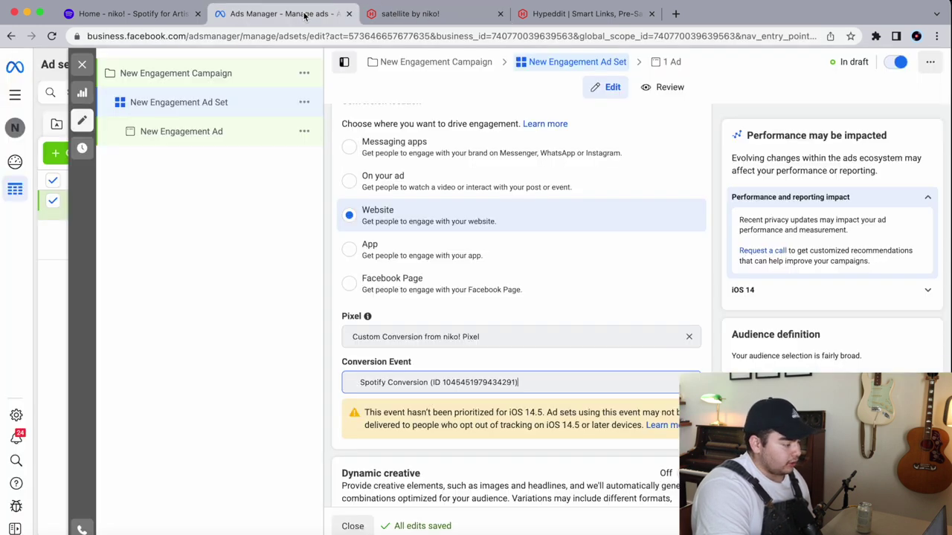
{"action": "scroll", "coordinate": [489, 357], "scroll_direction": "down", "scroll_amount": 3}
{"action": "scroll", "coordinate": [489, 359], "scroll_direction": "down", "scroll_amount": 3}
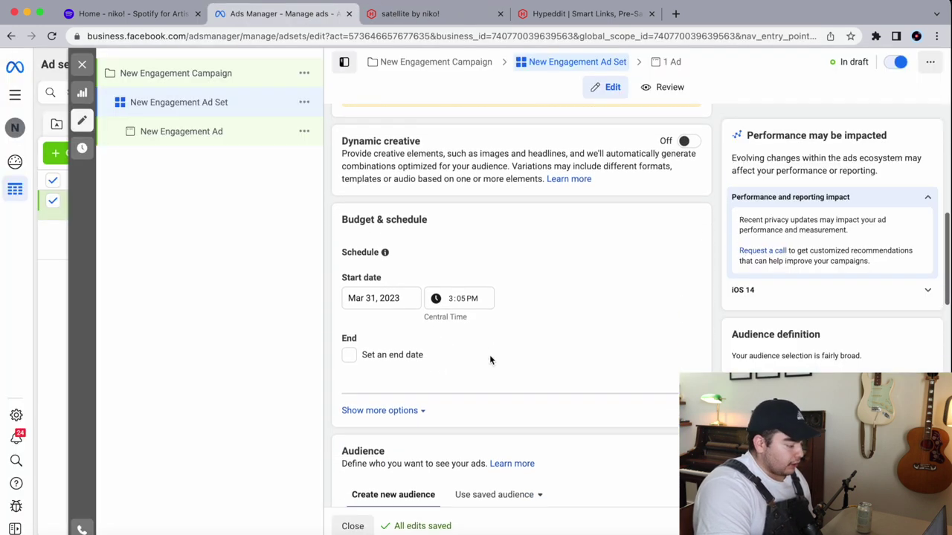
{"action": "scroll", "coordinate": [490, 360], "scroll_direction": "down", "scroll_amount": 5}
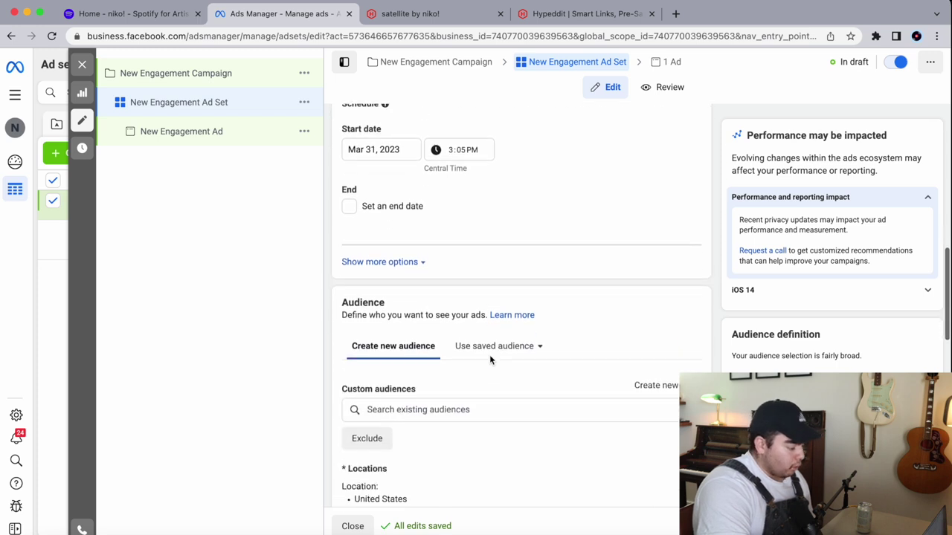
{"action": "scroll", "coordinate": [489, 360], "scroll_direction": "down", "scroll_amount": 1}
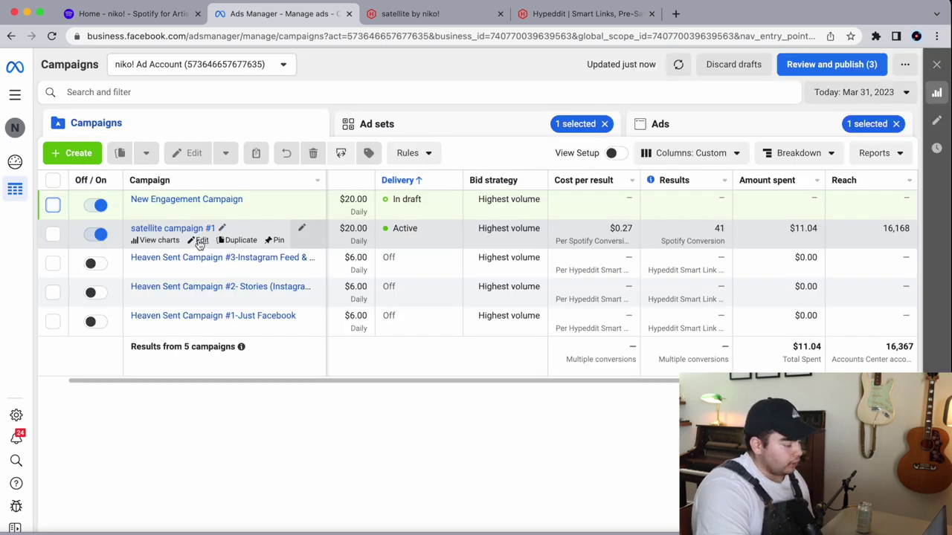
- Open satellite campaign #1 for editing and examine the saved audience and placements of its Tier 2, The Weeknd/Miley Cyrus/The 1975 ad set
{"action": "left_click", "coordinate": [201, 242]}
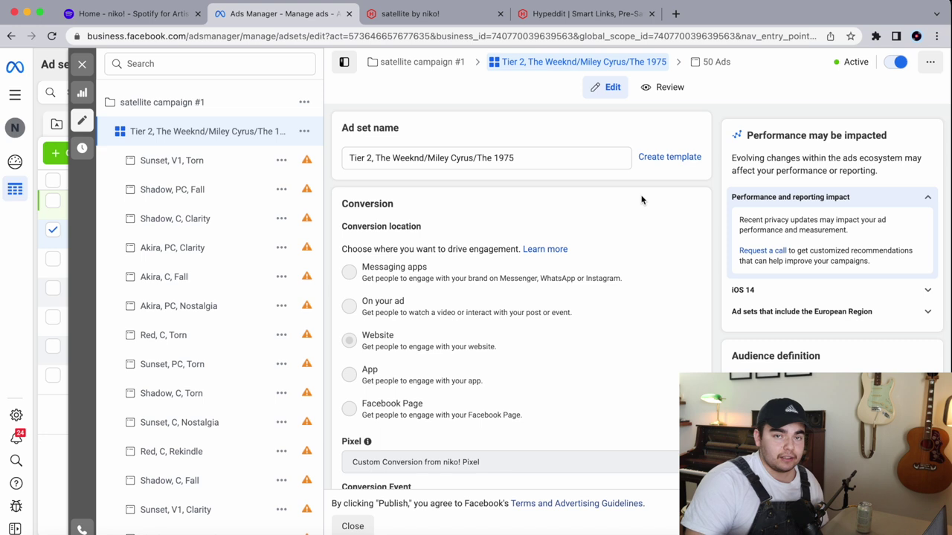
{"action": "scroll", "coordinate": [501, 276], "scroll_direction": "down", "scroll_amount": 10}
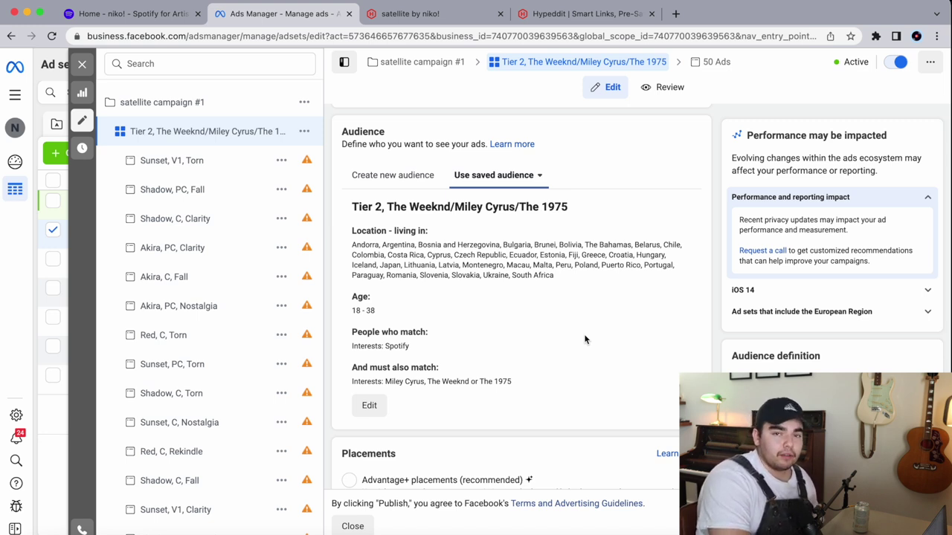
{"action": "scroll", "coordinate": [584, 346], "scroll_direction": "down", "scroll_amount": 1}
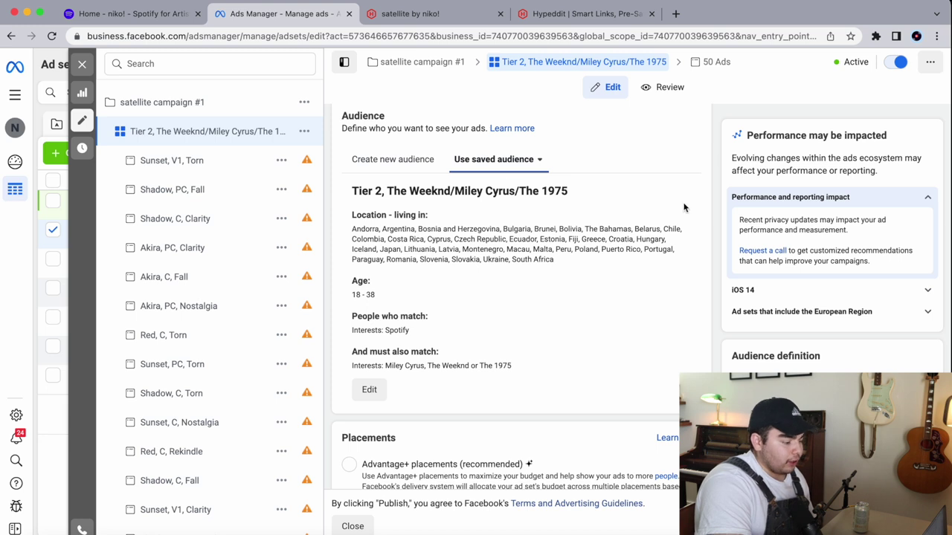
{"action": "scroll", "coordinate": [414, 265], "scroll_direction": "down", "scroll_amount": 1}
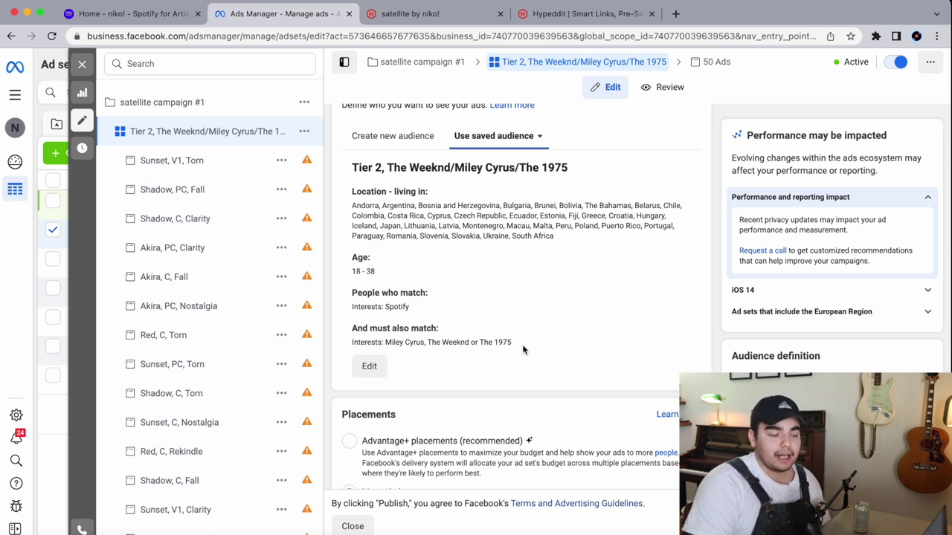
{"action": "scroll", "coordinate": [522, 346], "scroll_direction": "down", "scroll_amount": 2}
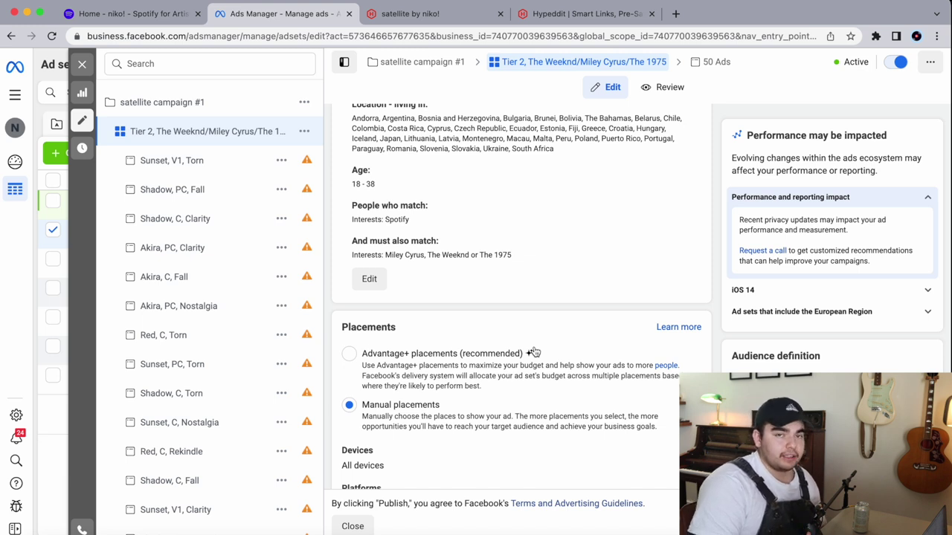
{"action": "scroll", "coordinate": [533, 353], "scroll_direction": "up", "scroll_amount": 1}
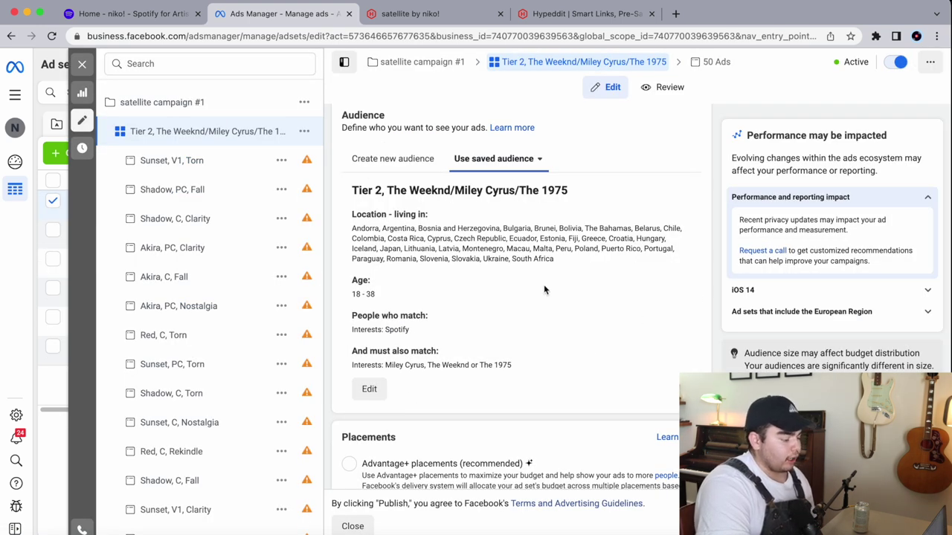
- Examine the manual placements of the Tier 2, The Weeknd/Miley Cyrus/The 1975 ad set, including platforms, Feeds, Stories and Reels, in-stream ads and search results
{"action": "scroll", "coordinate": [521, 320], "scroll_direction": "down", "scroll_amount": 3}
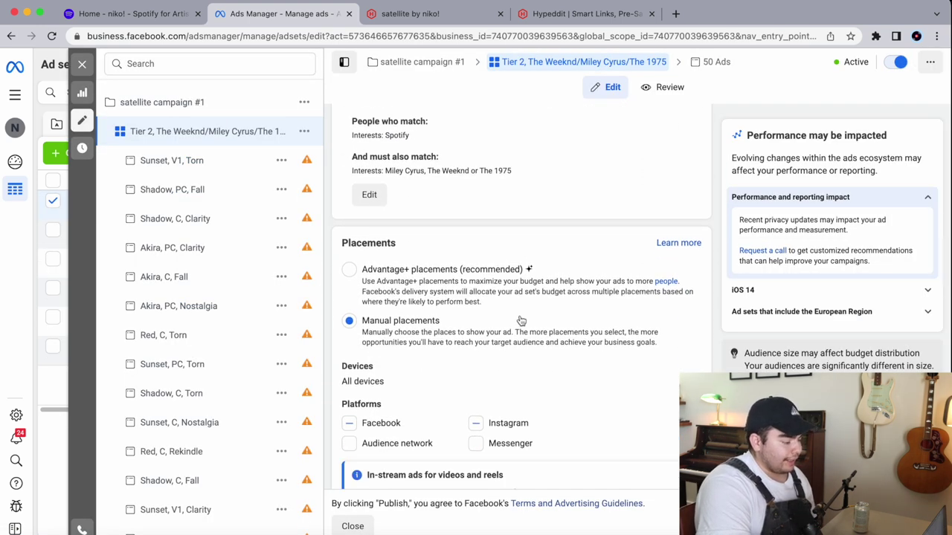
{"action": "scroll", "coordinate": [453, 313], "scroll_direction": "down", "scroll_amount": 2}
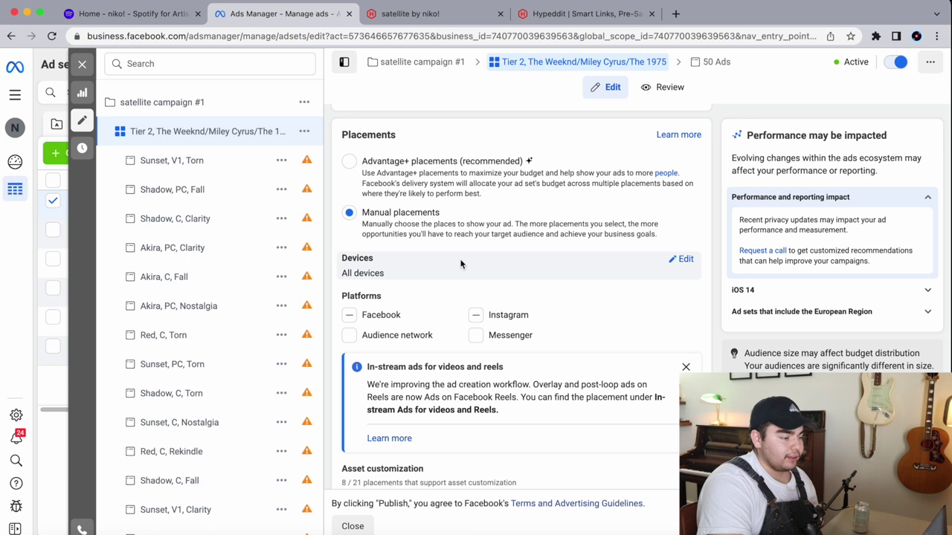
{"action": "scroll", "coordinate": [446, 257], "scroll_direction": "down", "scroll_amount": 4}
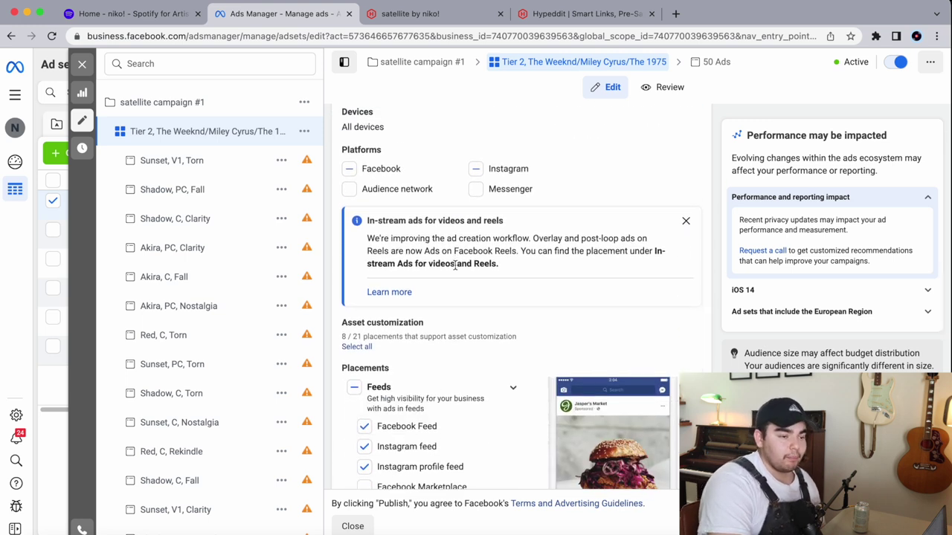
{"action": "scroll", "coordinate": [446, 297], "scroll_direction": "down", "scroll_amount": 6}
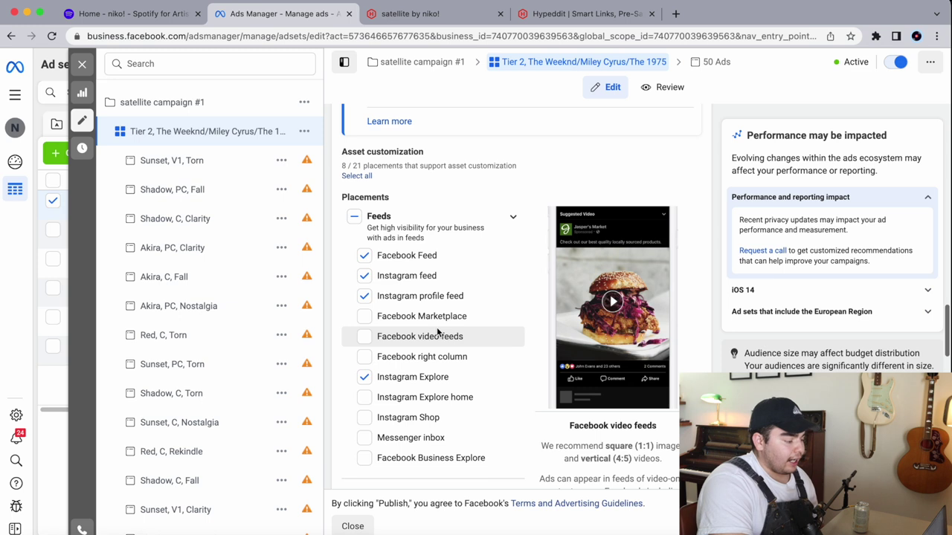
{"action": "scroll", "coordinate": [470, 347], "scroll_direction": "down", "scroll_amount": 2}
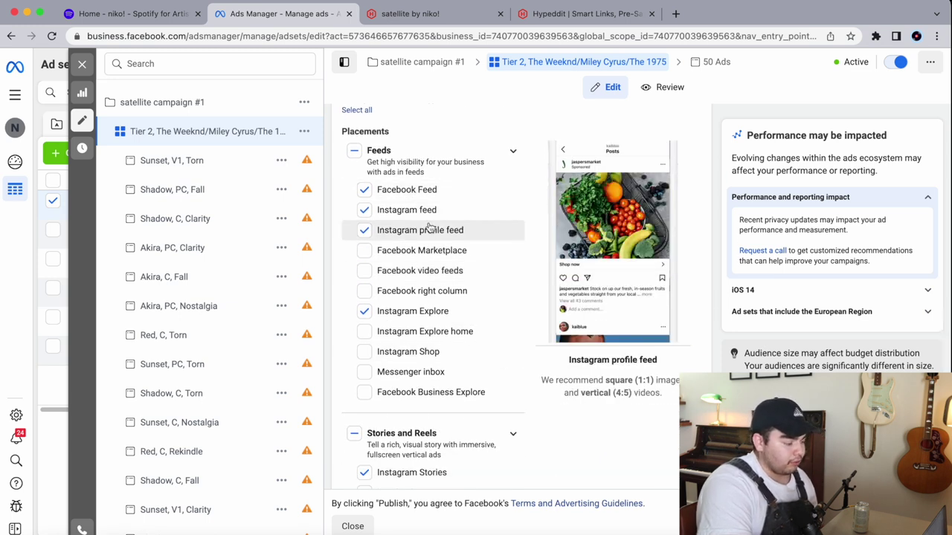
{"action": "scroll", "coordinate": [439, 313], "scroll_direction": "down", "scroll_amount": 6}
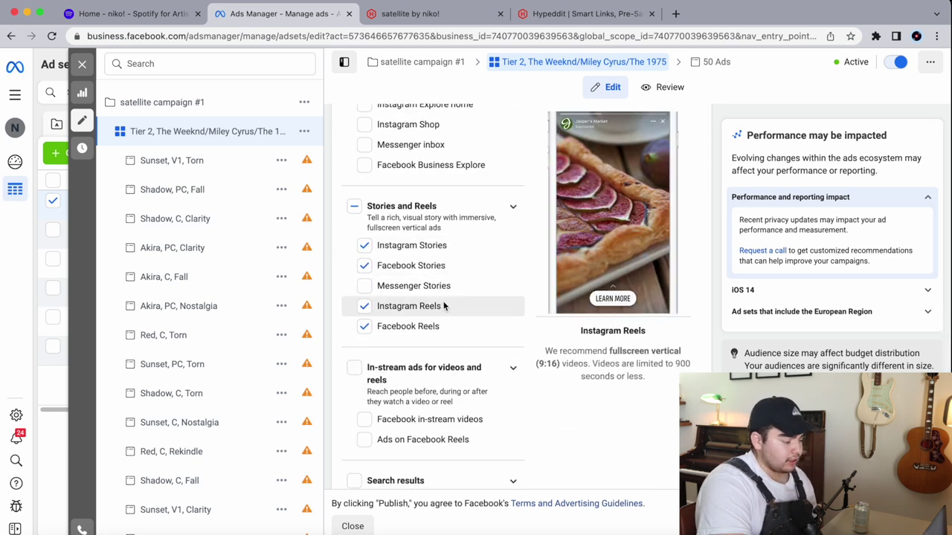
{"action": "scroll", "coordinate": [477, 273], "scroll_direction": "up", "scroll_amount": 5}
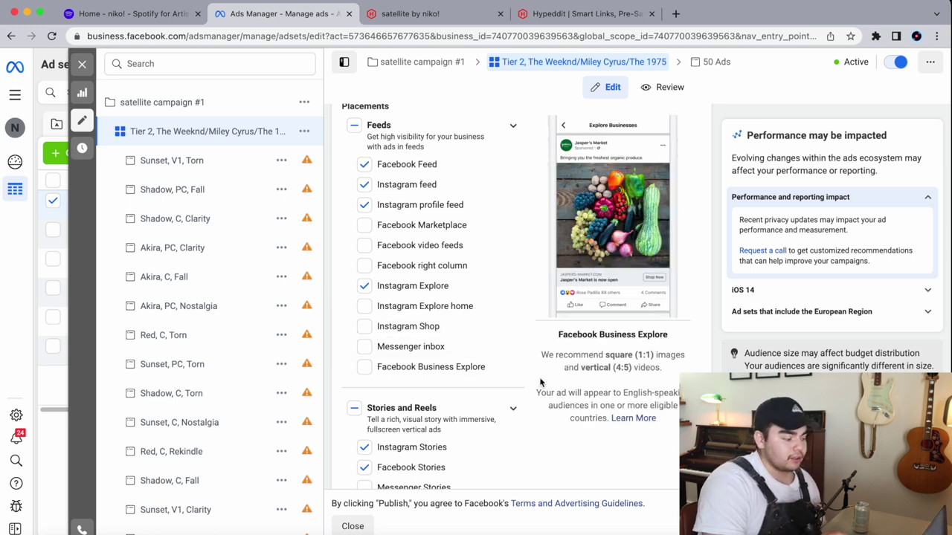
{"action": "scroll", "coordinate": [541, 382], "scroll_direction": "up", "scroll_amount": 1}
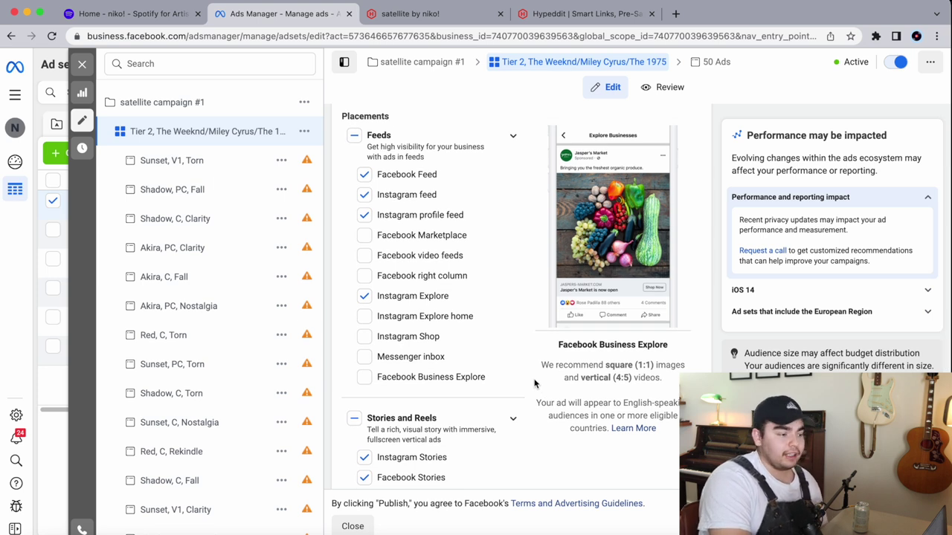
{"action": "scroll", "coordinate": [532, 385], "scroll_direction": "down", "scroll_amount": 2}
{"action": "scroll", "coordinate": [530, 382], "scroll_direction": "down", "scroll_amount": 4}
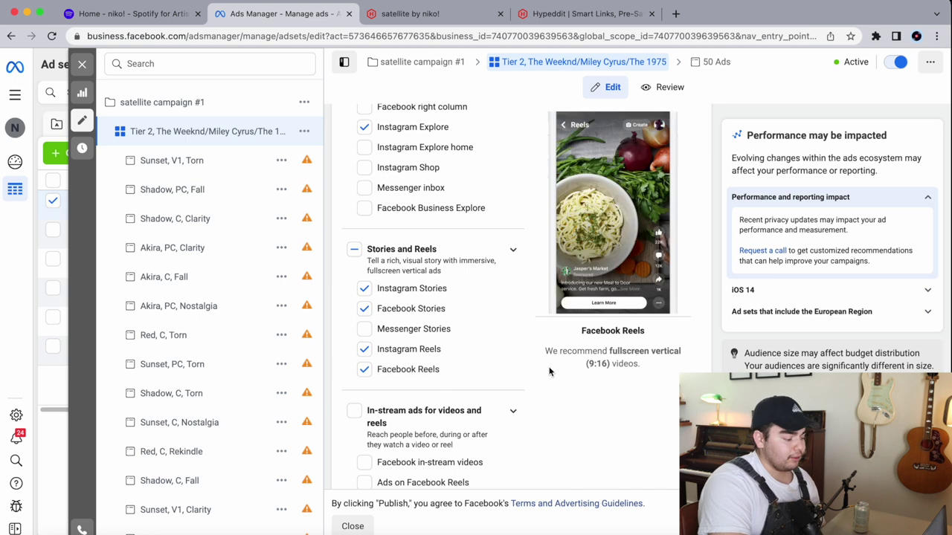
{"action": "scroll", "coordinate": [548, 371], "scroll_direction": "down", "scroll_amount": 4}
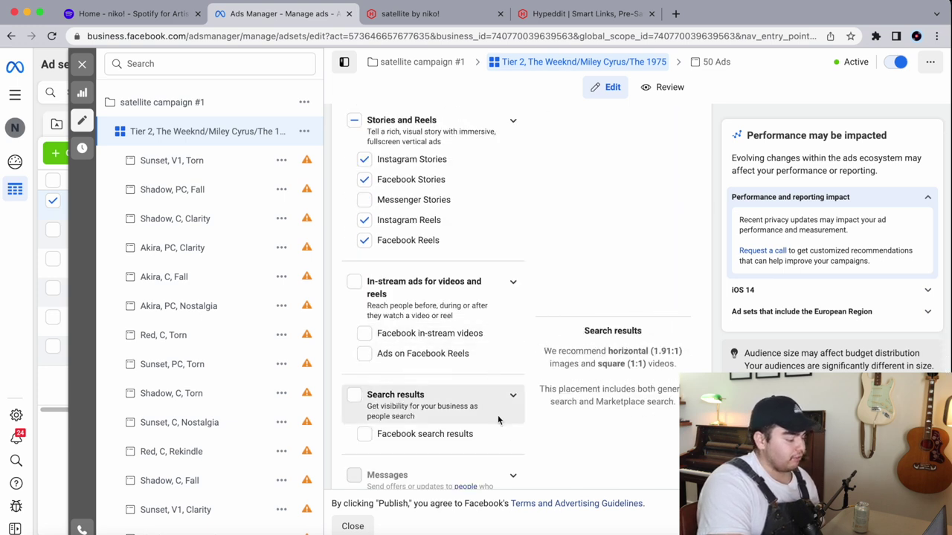
{"action": "scroll", "coordinate": [393, 384], "scroll_direction": "down", "scroll_amount": 2}
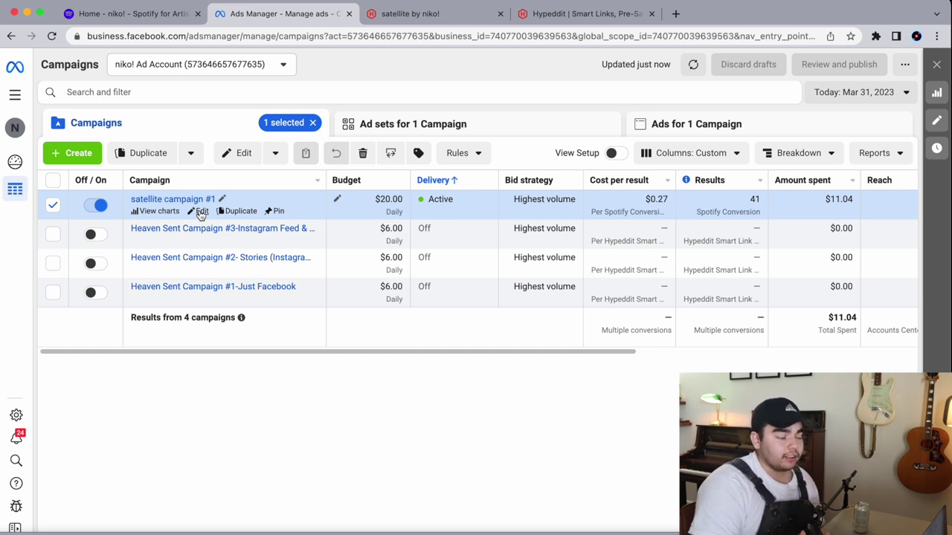
- Open satellite campaign #1 for editing and look through the ads listed under its Tier 2 and Tier 1 ad sets
{"action": "left_click", "coordinate": [200, 213]}
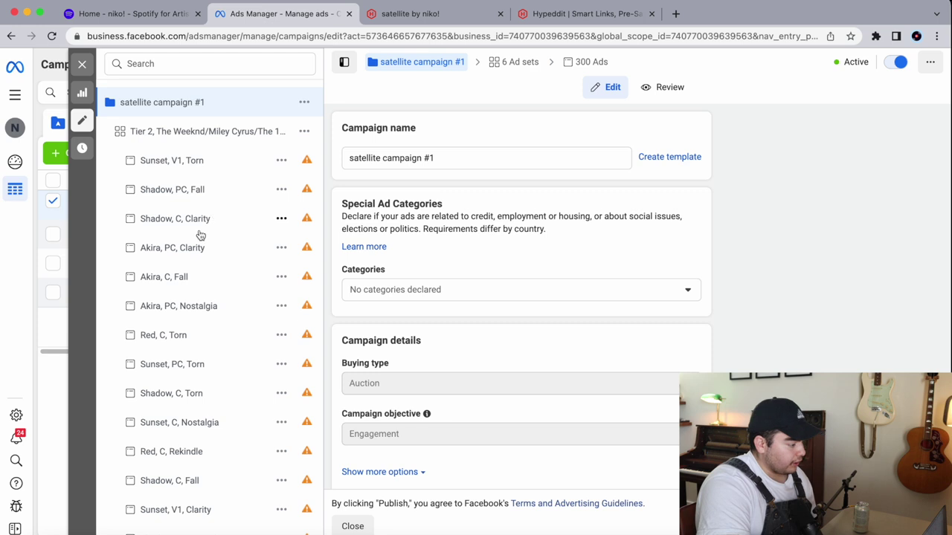
{"action": "scroll", "coordinate": [198, 330], "scroll_direction": "down", "scroll_amount": 2}
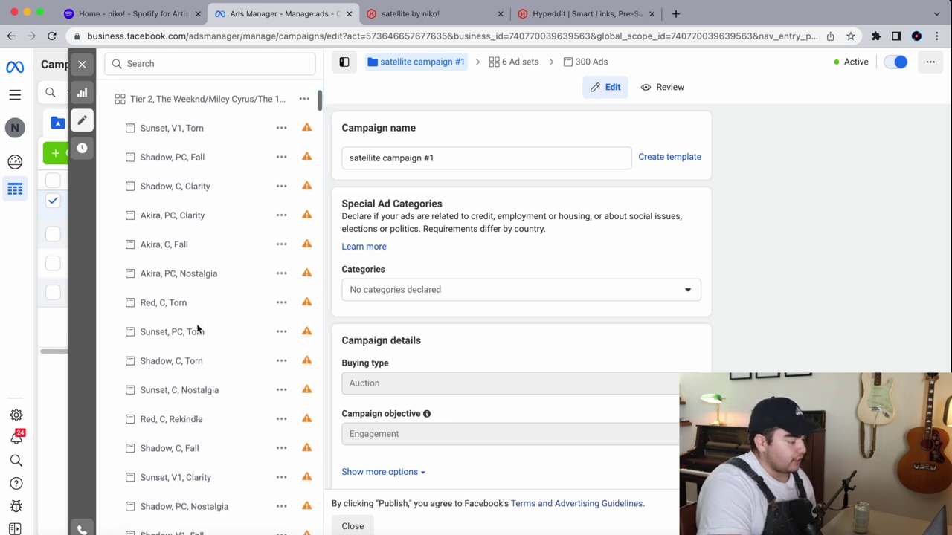
{"action": "scroll", "coordinate": [198, 339], "scroll_direction": "down", "scroll_amount": 2}
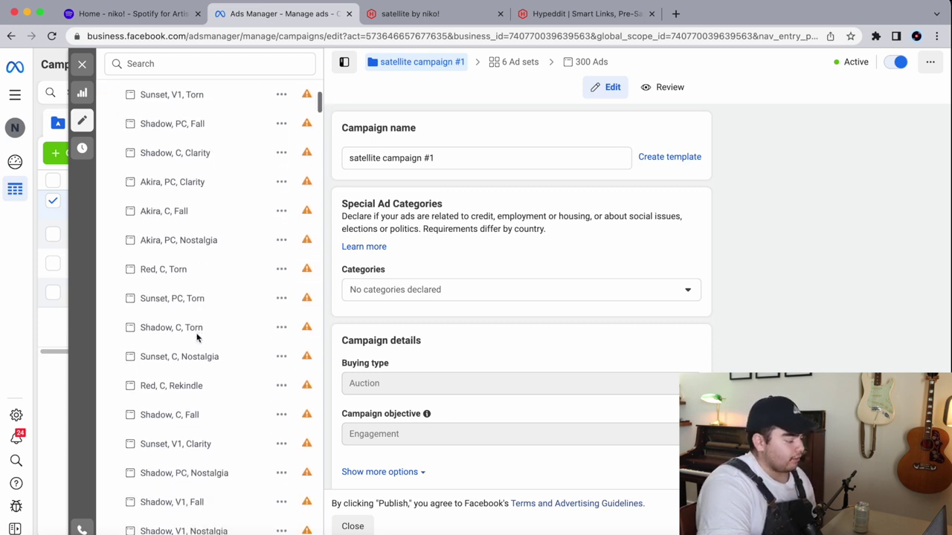
{"action": "scroll", "coordinate": [198, 235], "scroll_direction": "up", "scroll_amount": 3}
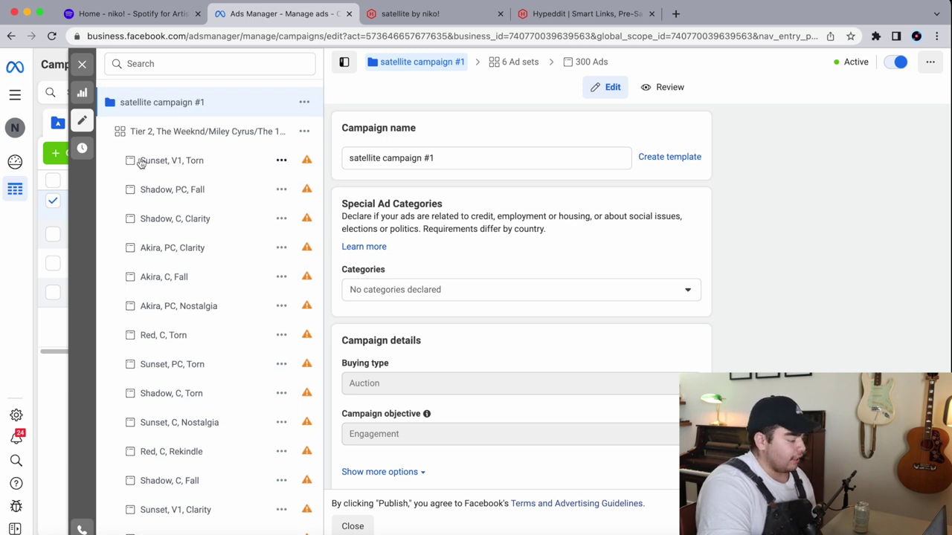
{"action": "scroll", "coordinate": [191, 156], "scroll_direction": "down", "scroll_amount": 4}
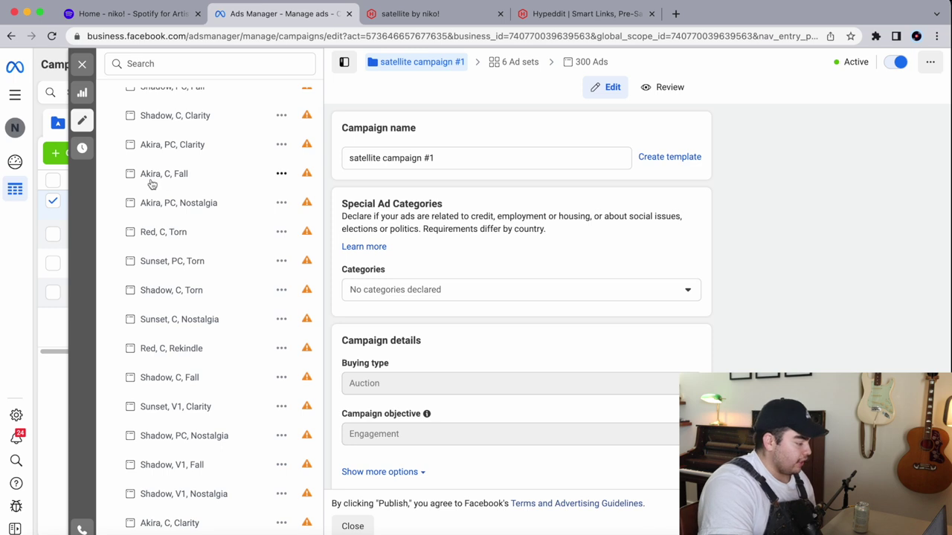
{"action": "scroll", "coordinate": [206, 292], "scroll_direction": "down", "scroll_amount": 2}
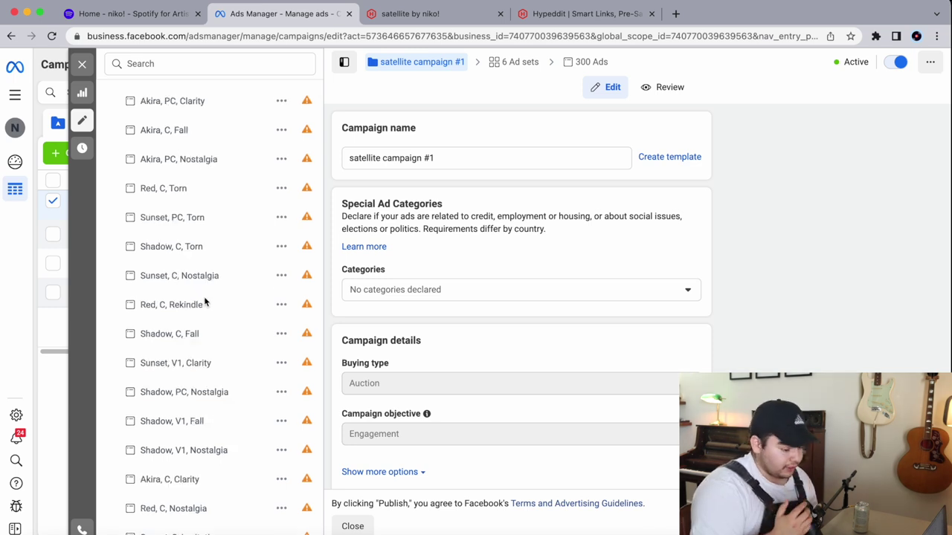
{"action": "scroll", "coordinate": [208, 310], "scroll_direction": "down", "scroll_amount": 7}
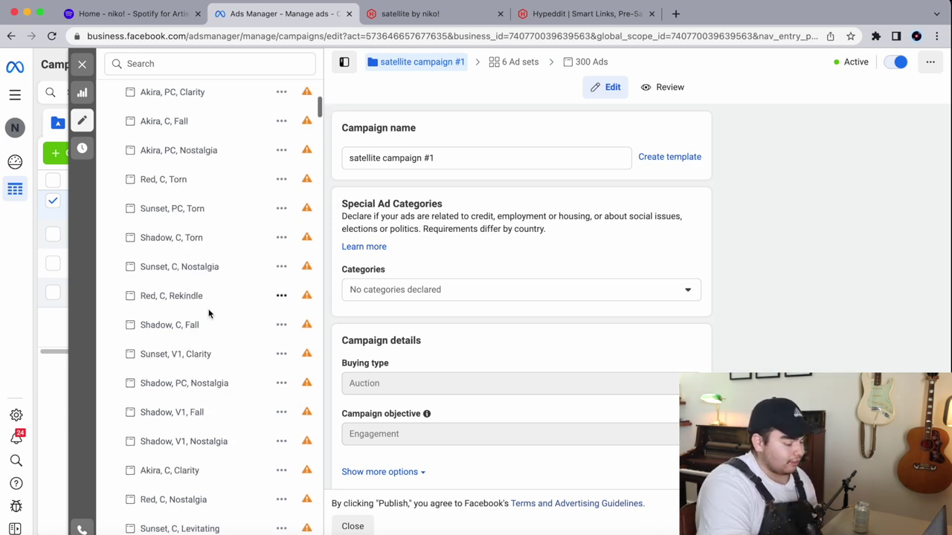
{"action": "scroll", "coordinate": [208, 313], "scroll_direction": "down", "scroll_amount": 20}
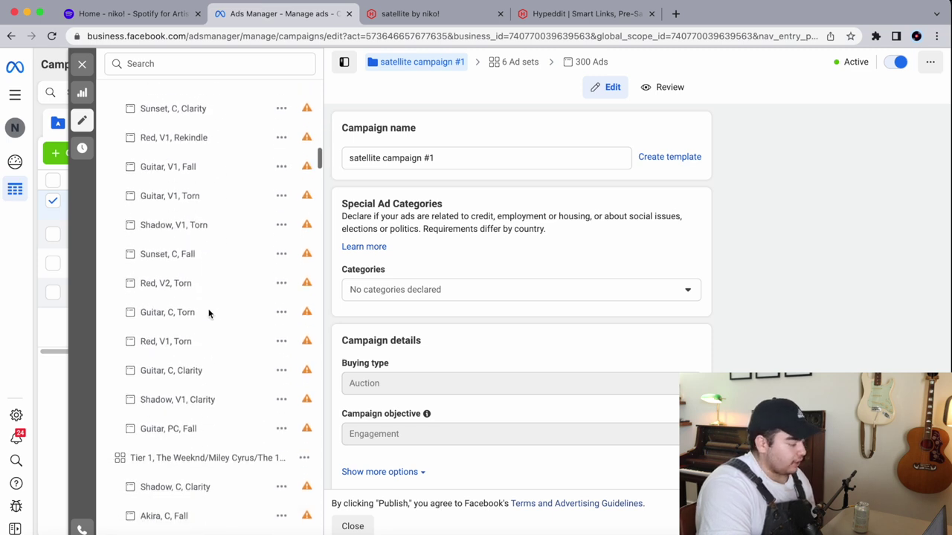
{"action": "scroll", "coordinate": [208, 312], "scroll_direction": "down", "scroll_amount": 8}
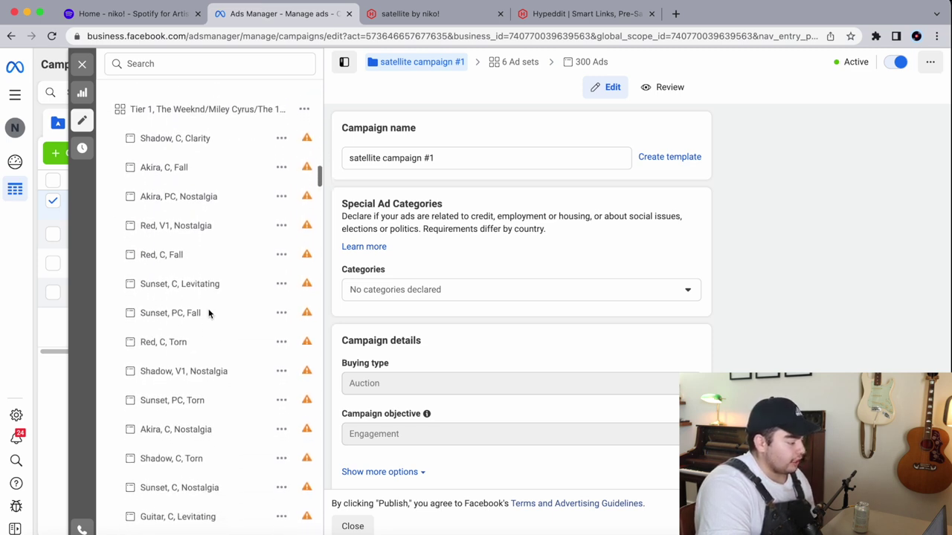
{"action": "scroll", "coordinate": [208, 312], "scroll_direction": "down", "scroll_amount": 4}
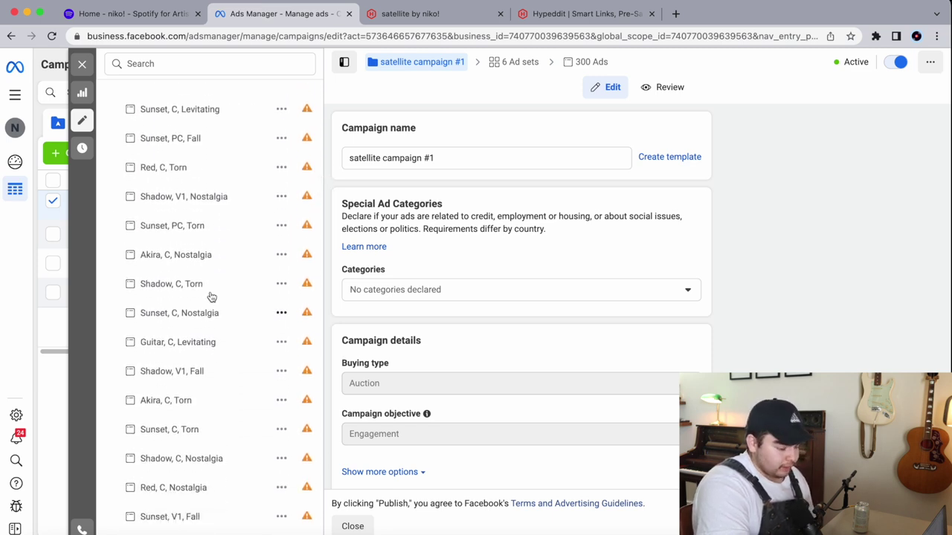
- Open the Sunset, V1, Torn ad in the first Tier 2 ad set and examine its identity, format, media and text settings
{"action": "left_click", "coordinate": [212, 297]}
{"action": "left_click", "coordinate": [175, 161]}
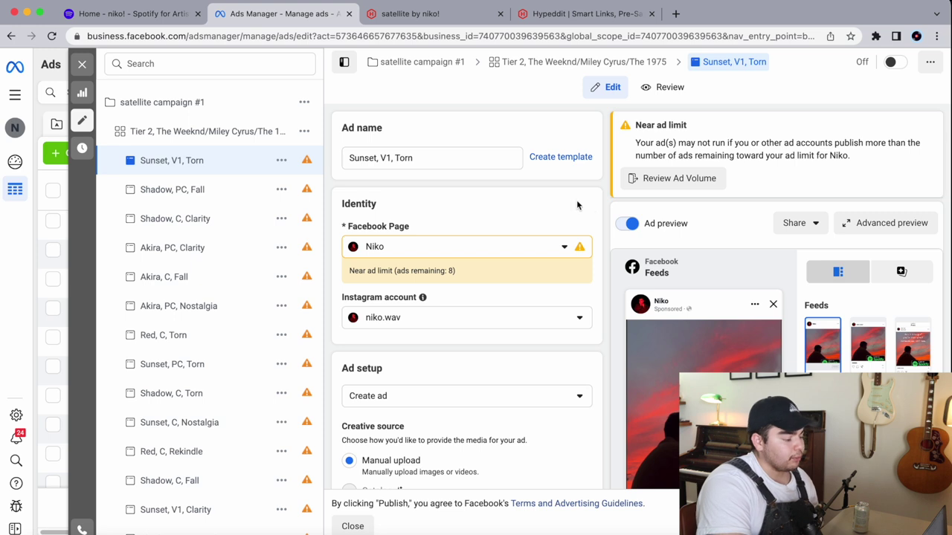
{"action": "scroll", "coordinate": [591, 215], "scroll_direction": "down", "scroll_amount": 1}
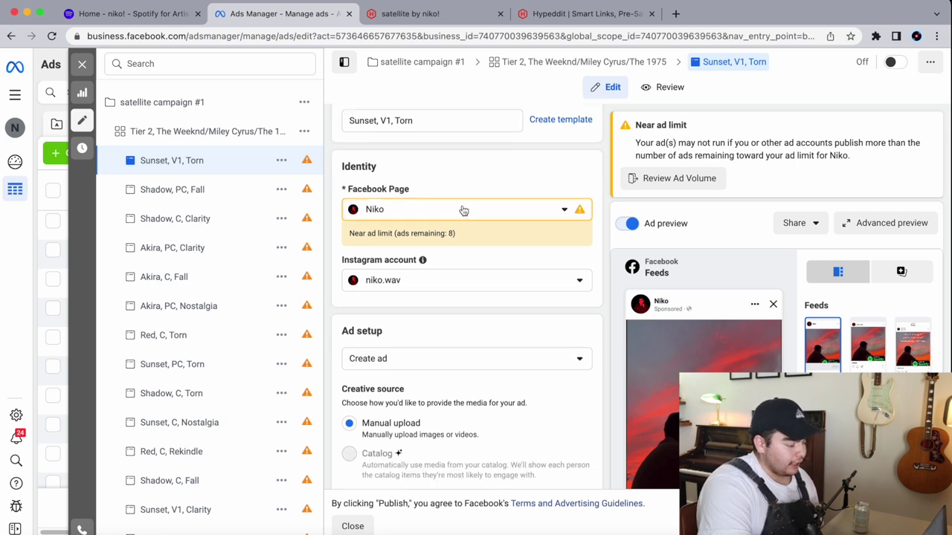
{"action": "scroll", "coordinate": [464, 245], "scroll_direction": "down", "scroll_amount": 5}
{"action": "scroll", "coordinate": [462, 247], "scroll_direction": "down", "scroll_amount": 1}
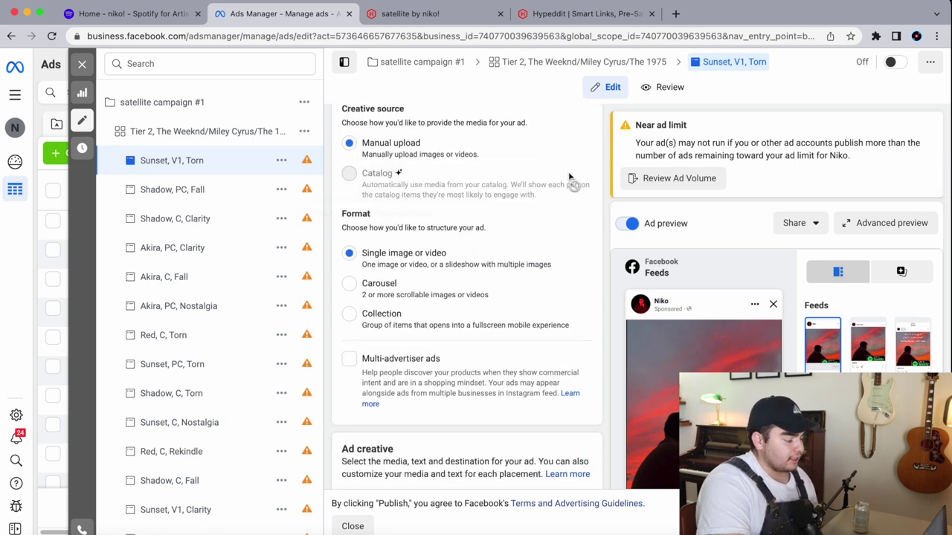
{"action": "scroll", "coordinate": [456, 304], "scroll_direction": "down", "scroll_amount": 3}
{"action": "scroll", "coordinate": [459, 306], "scroll_direction": "down", "scroll_amount": 4}
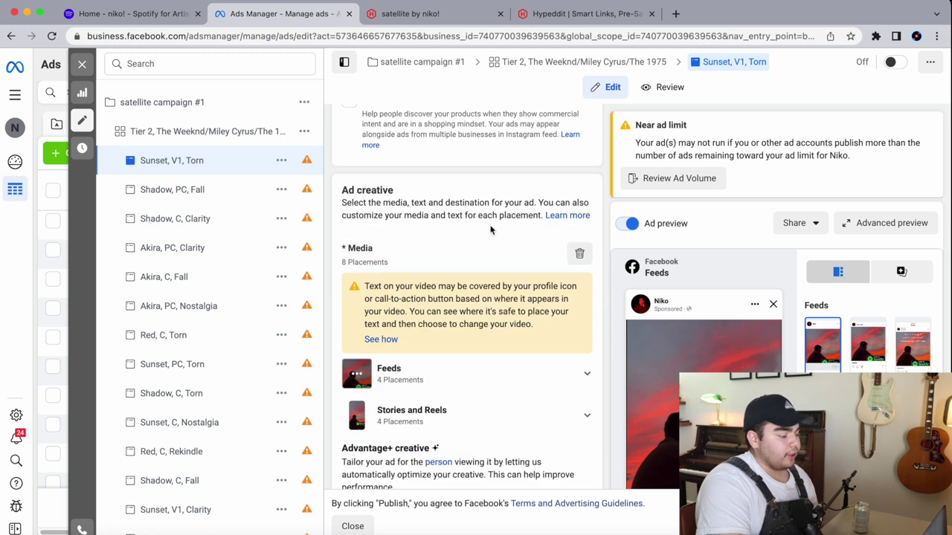
{"action": "scroll", "coordinate": [435, 342], "scroll_direction": "down", "scroll_amount": 1}
{"action": "scroll", "coordinate": [435, 342], "scroll_direction": "down", "scroll_amount": 11}
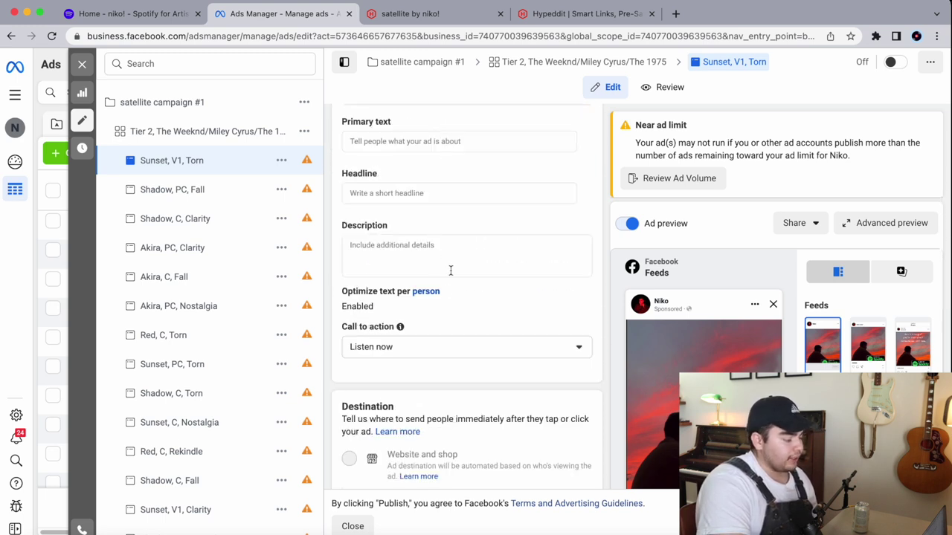
- Check the ad's call-to-action options and keep Listen now selected
{"action": "scroll", "coordinate": [461, 282], "scroll_direction": "down", "scroll_amount": 1}
{"action": "left_click", "coordinate": [472, 302]}
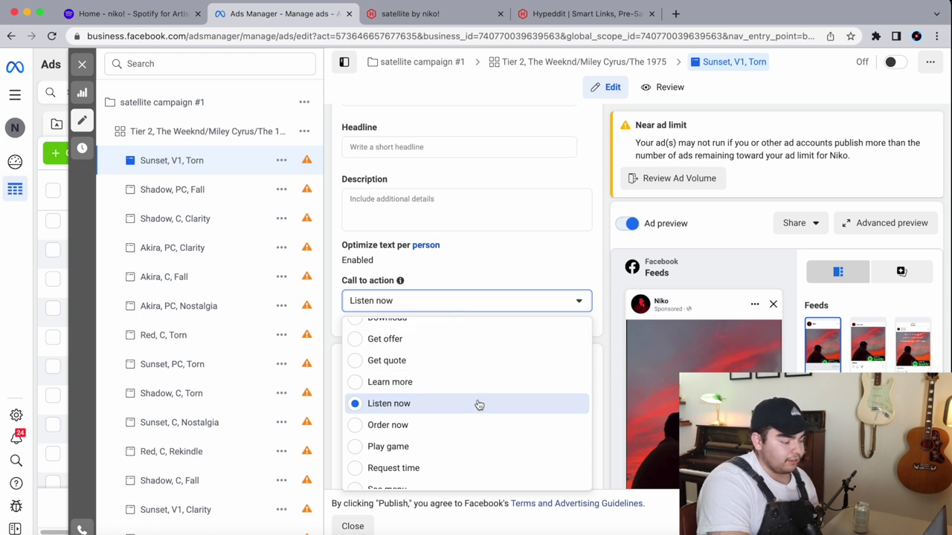
{"action": "left_click", "coordinate": [510, 256]}
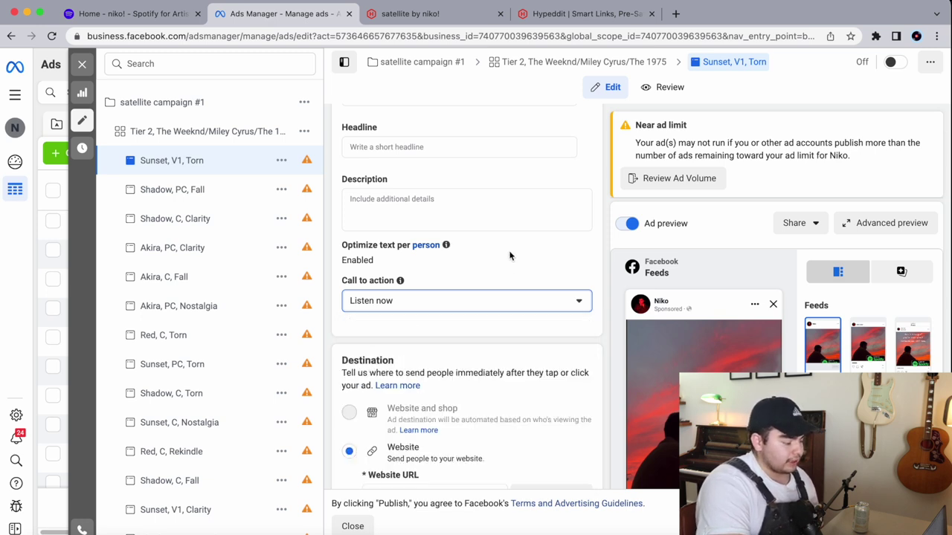
- Compare the ad's destination website URL with the address of the satellite landing page
{"action": "scroll", "coordinate": [509, 256], "scroll_direction": "down", "scroll_amount": 5}
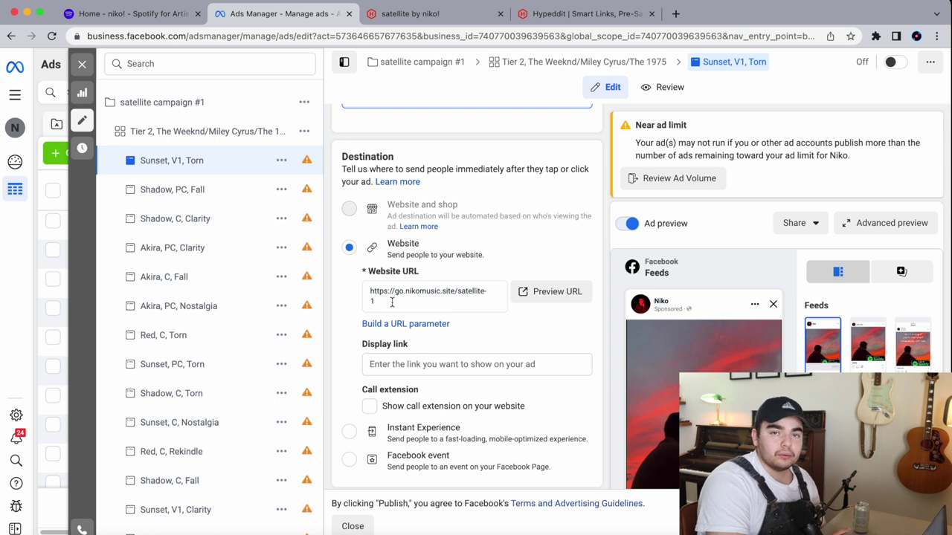
{"action": "left_click", "coordinate": [409, 14]}
{"action": "left_click", "coordinate": [265, 36]}
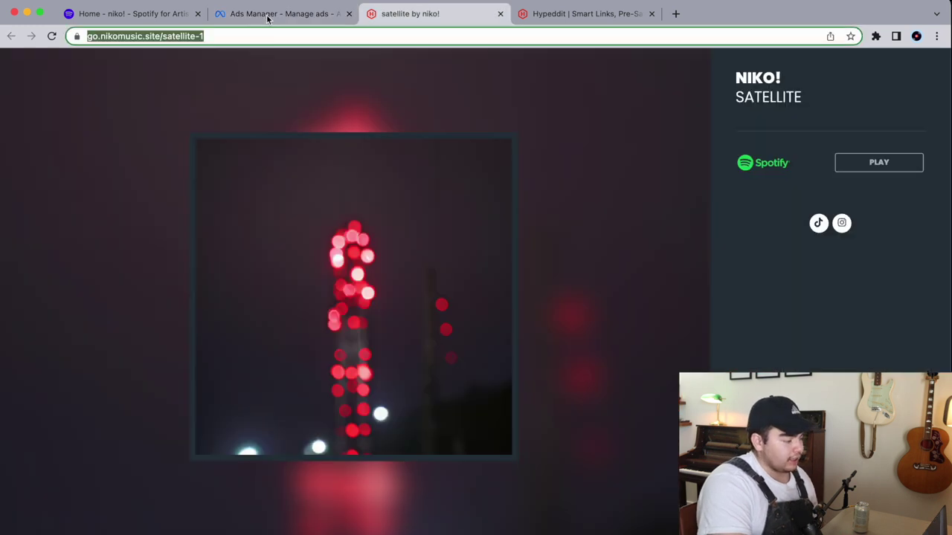
{"action": "left_click", "coordinate": [269, 15]}
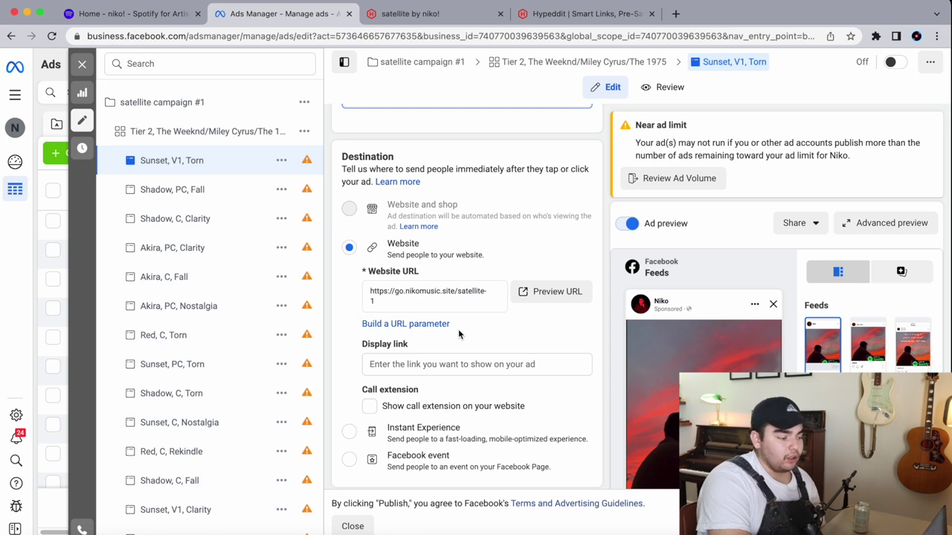
{"action": "scroll", "coordinate": [461, 336], "scroll_direction": "down", "scroll_amount": 5}
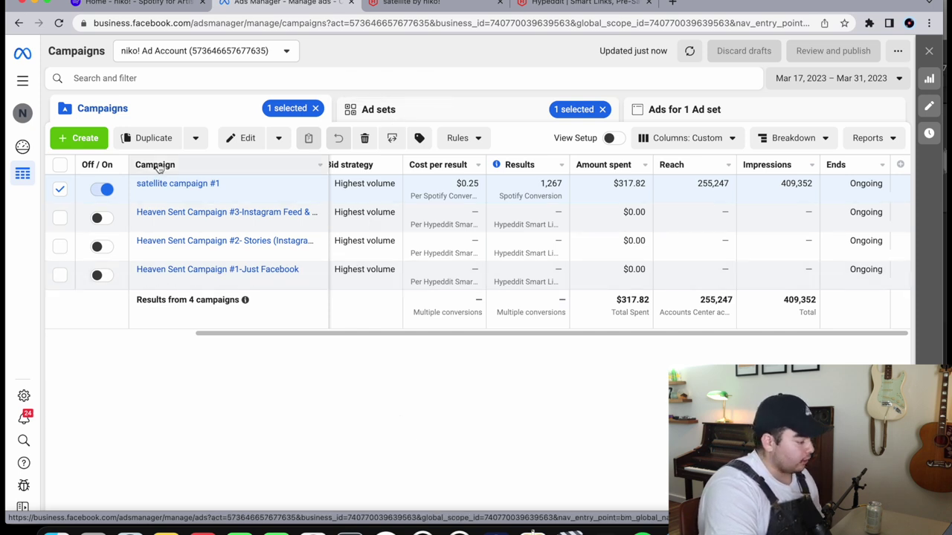
- Review the results of the campaign's ad sets and the Tier 2, Indie Rock/Pop/Music Scene ads, and return to the campaigns list
{"action": "left_click", "coordinate": [374, 111]}
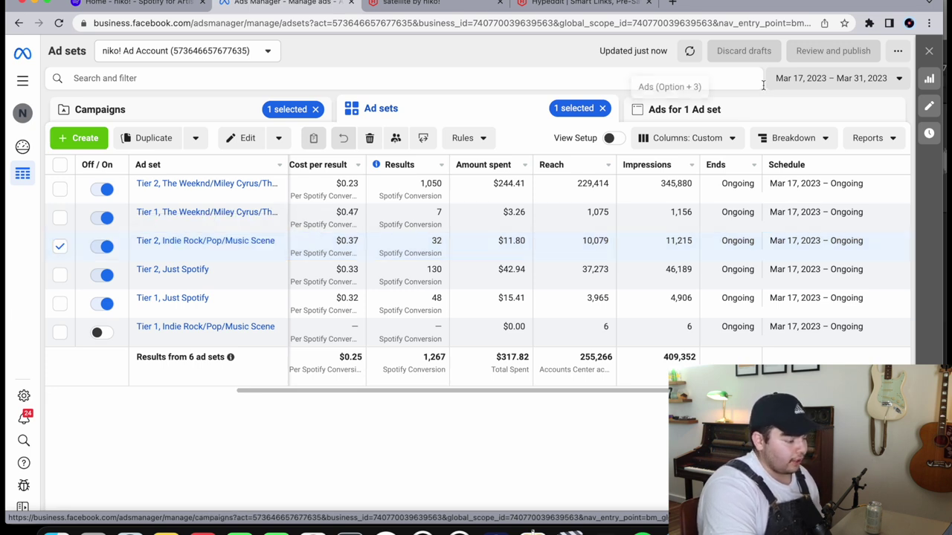
{"action": "left_click", "coordinate": [673, 110]}
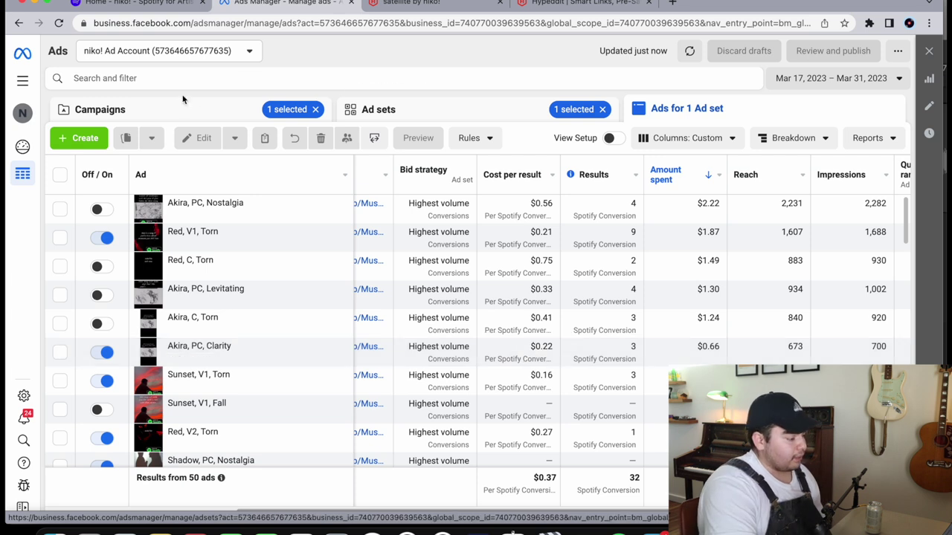
{"action": "left_click", "coordinate": [100, 110]}
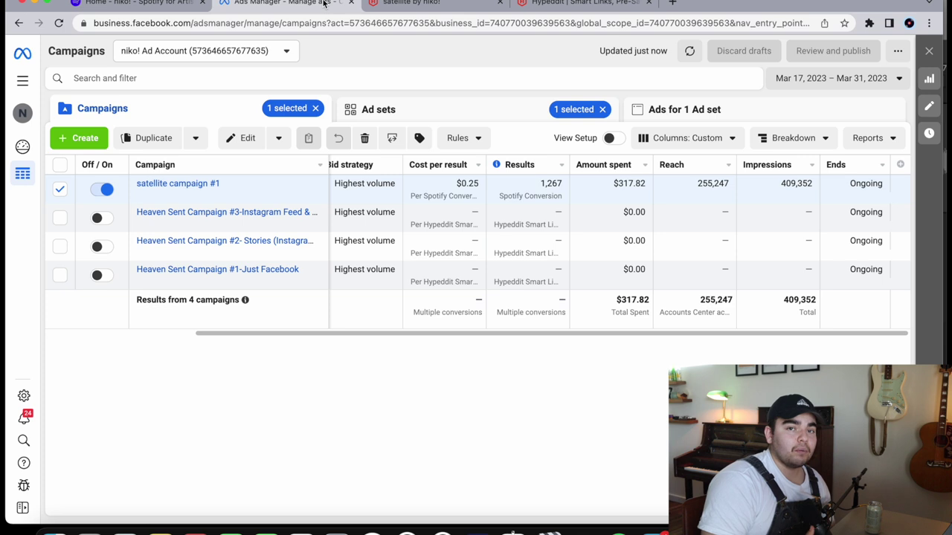
- Compare the satellite landing page's Hypeddit visits, link clicks and engagement with the campaign results in Ads Manager
{"action": "left_click", "coordinate": [394, 5]}
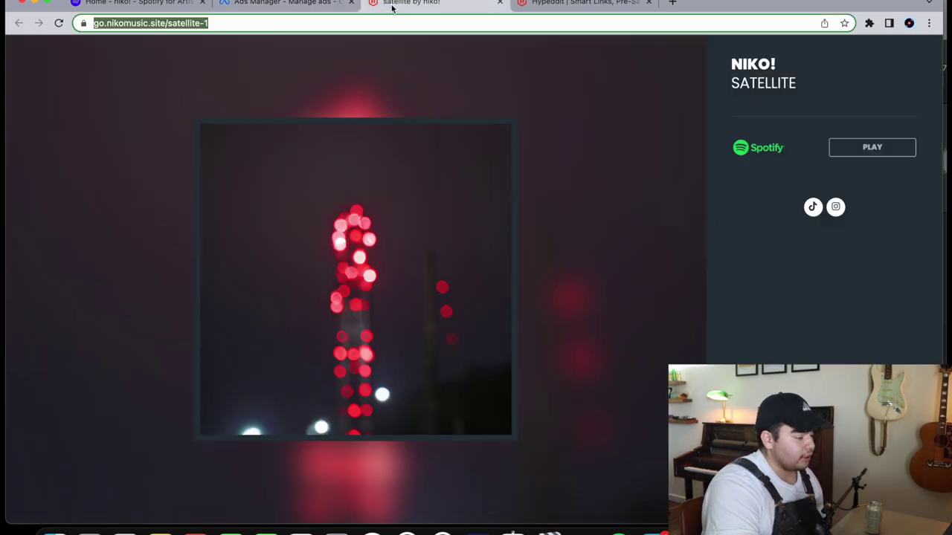
{"action": "left_click", "coordinate": [545, 6]}
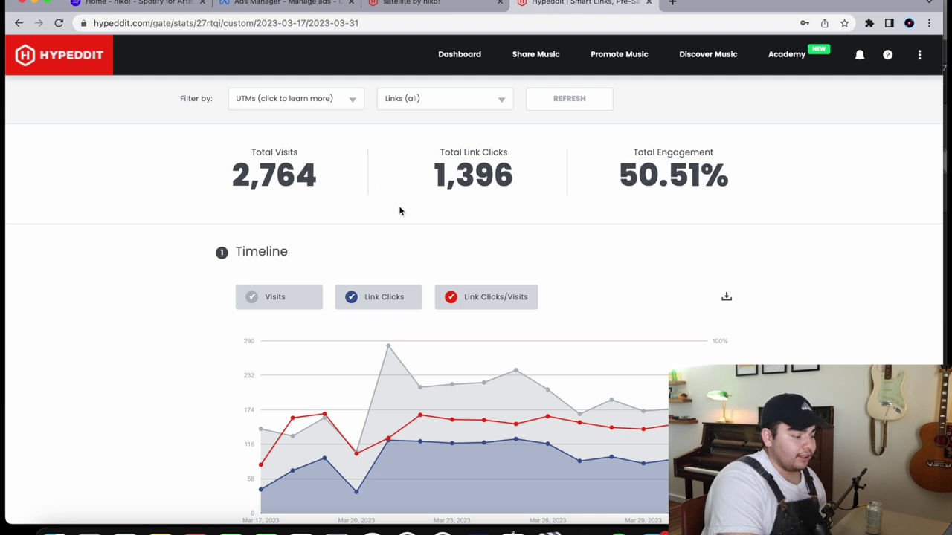
{"action": "left_click", "coordinate": [307, 3]}
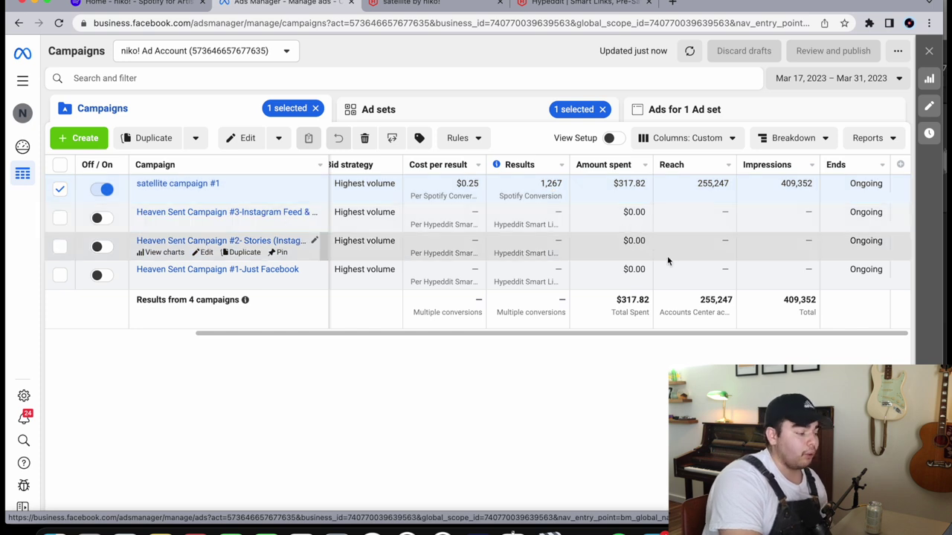
{"action": "key", "text": "super+4"}
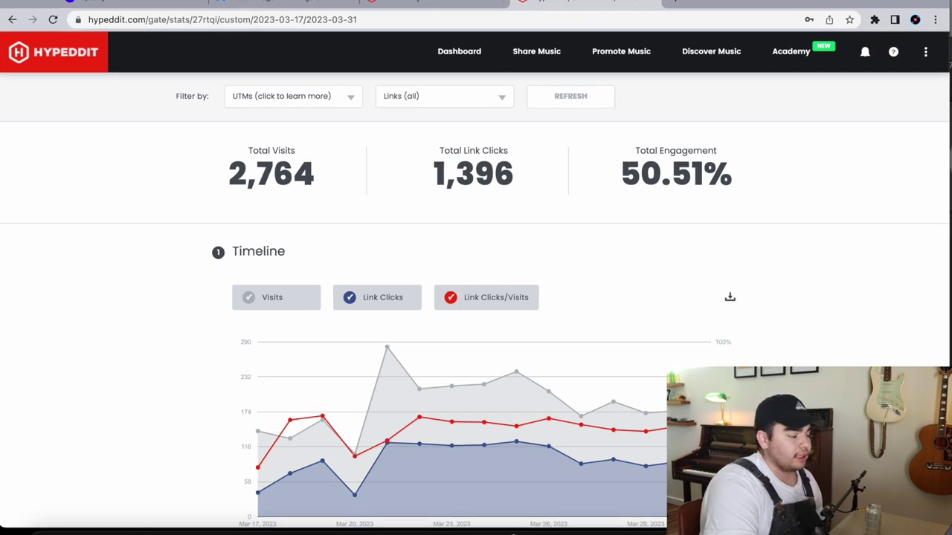
- Switch to Spotify for Artists and review the satellite single's streams, listeners, saves and playlist adds for the last 28 days
{"action": "left_click", "coordinate": [142, 4]}
{"action": "scroll", "coordinate": [603, 284], "scroll_direction": "up", "scroll_amount": 1}
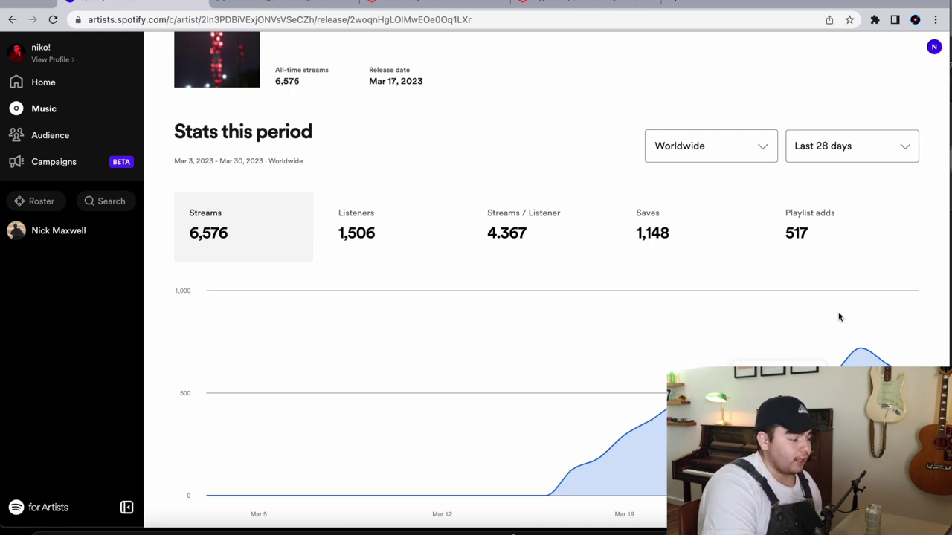
{"action": "scroll", "coordinate": [671, 223], "scroll_direction": "up", "scroll_amount": 1}
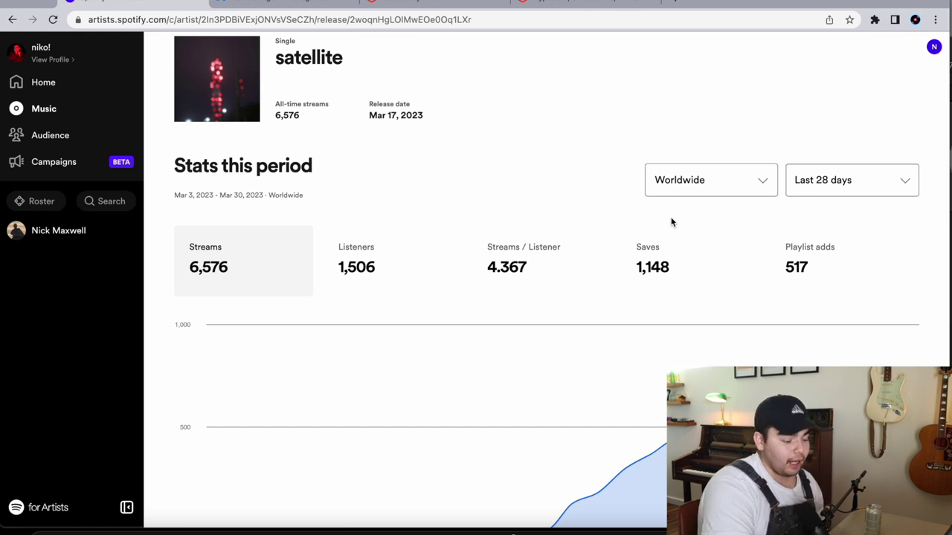
{"action": "scroll", "coordinate": [664, 290], "scroll_direction": "down", "scroll_amount": 1}
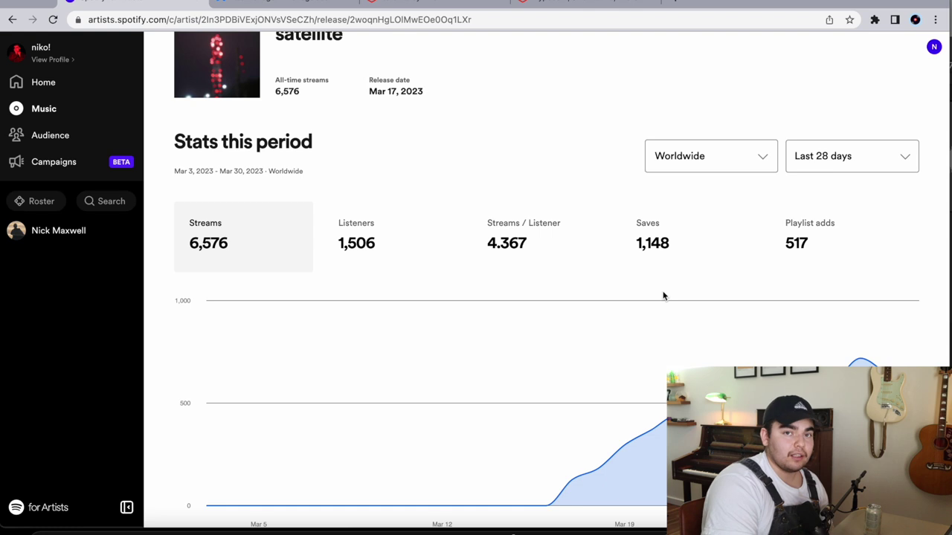
{"action": "scroll", "coordinate": [666, 305], "scroll_direction": "down", "scroll_amount": 1}
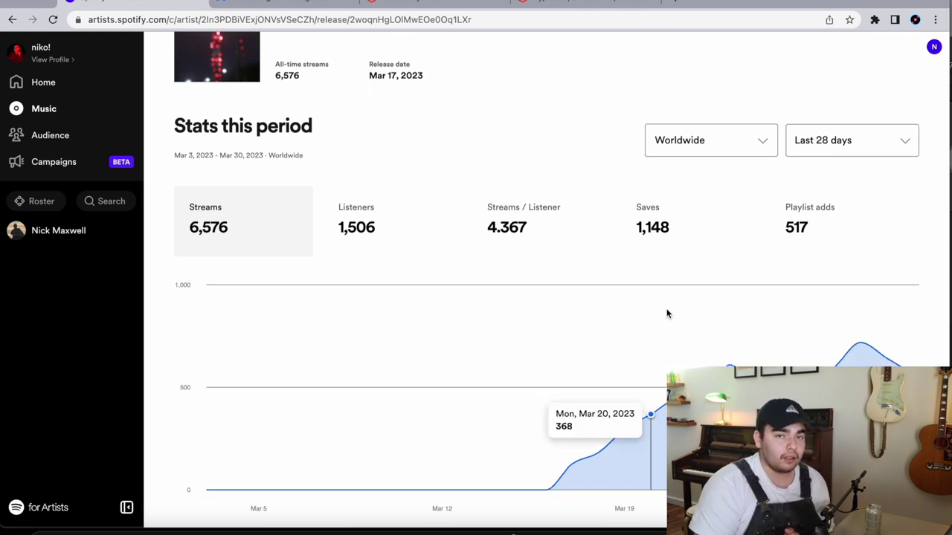